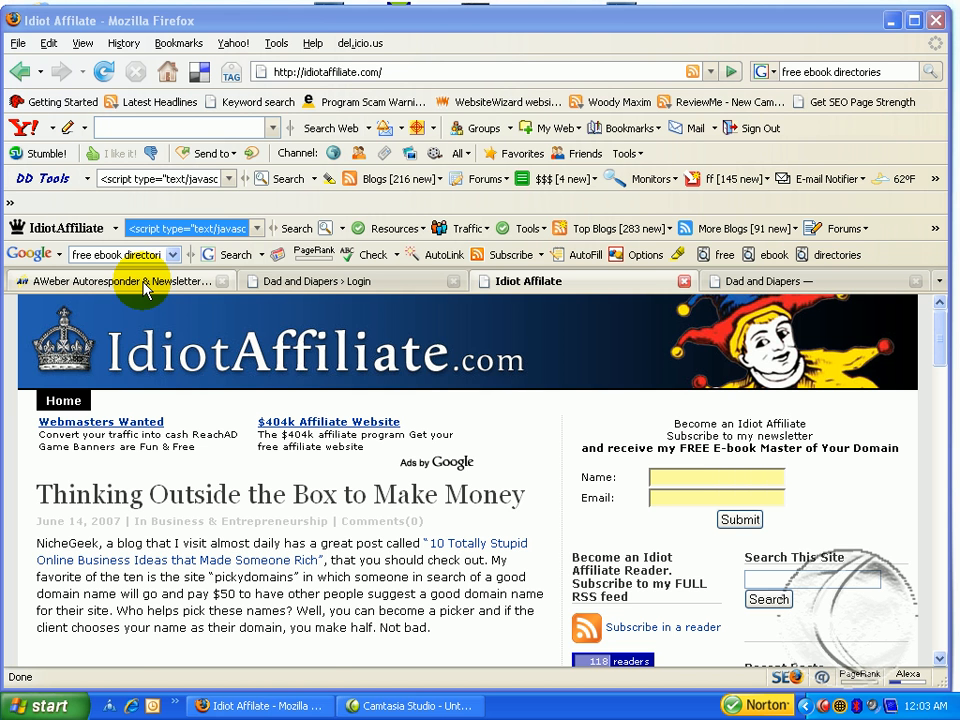
Log in to the AWeber customer account from its login page using the prefilled credentials.
click(145, 284)
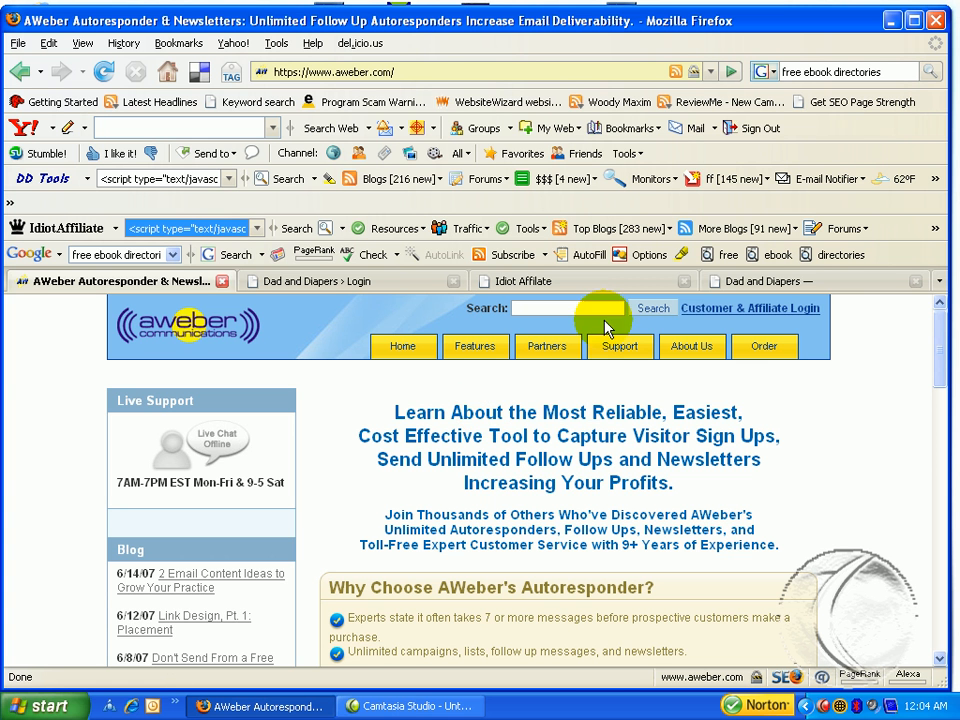
click(710, 316)
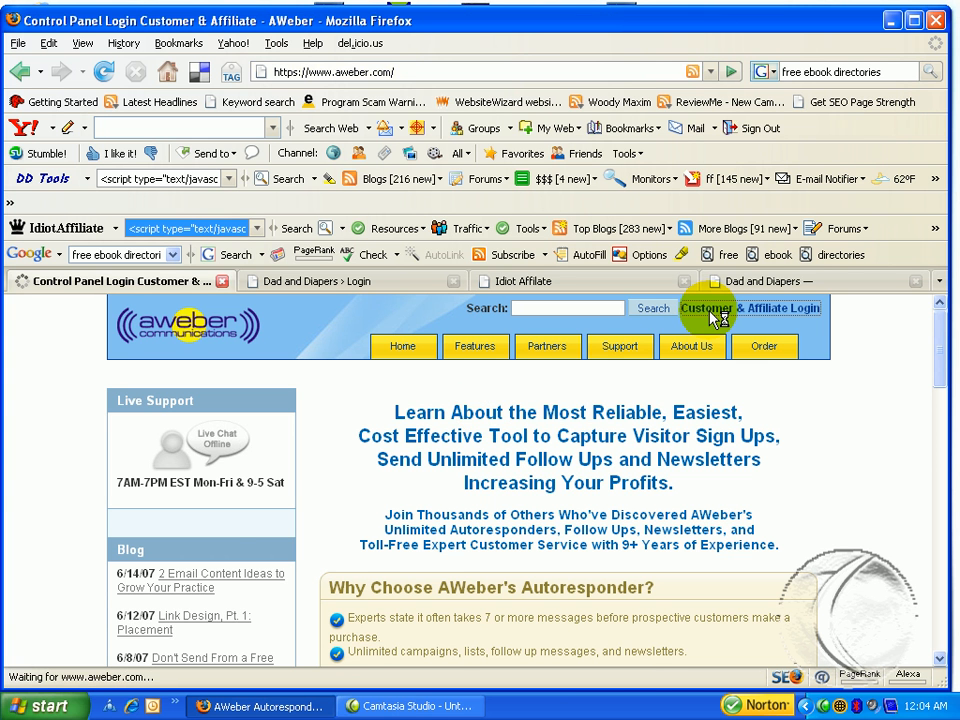
click(585, 288)
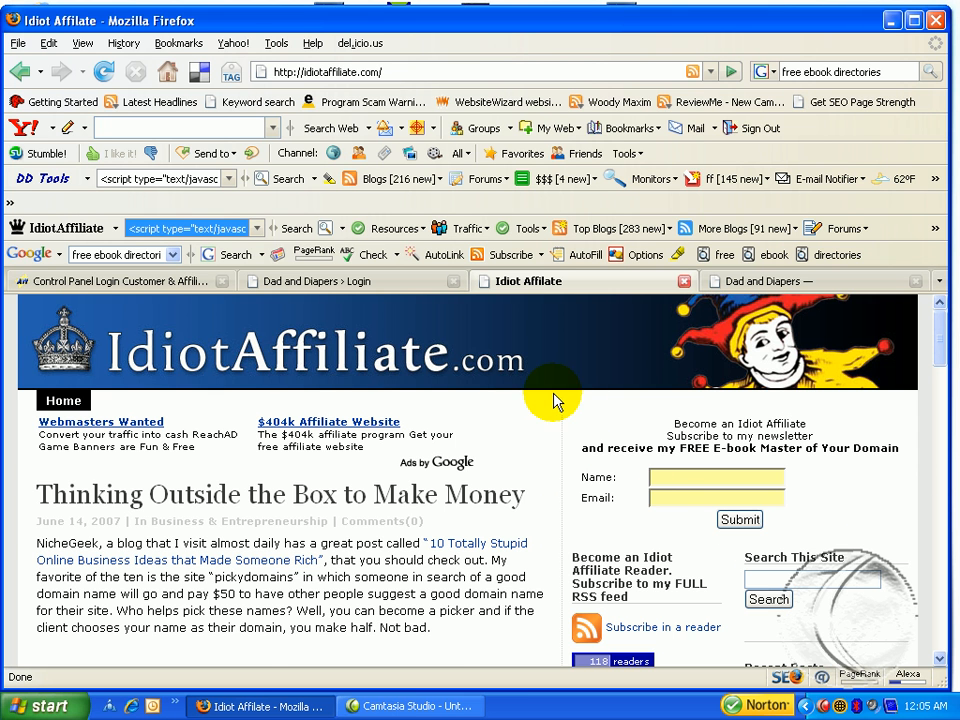
click(168, 285)
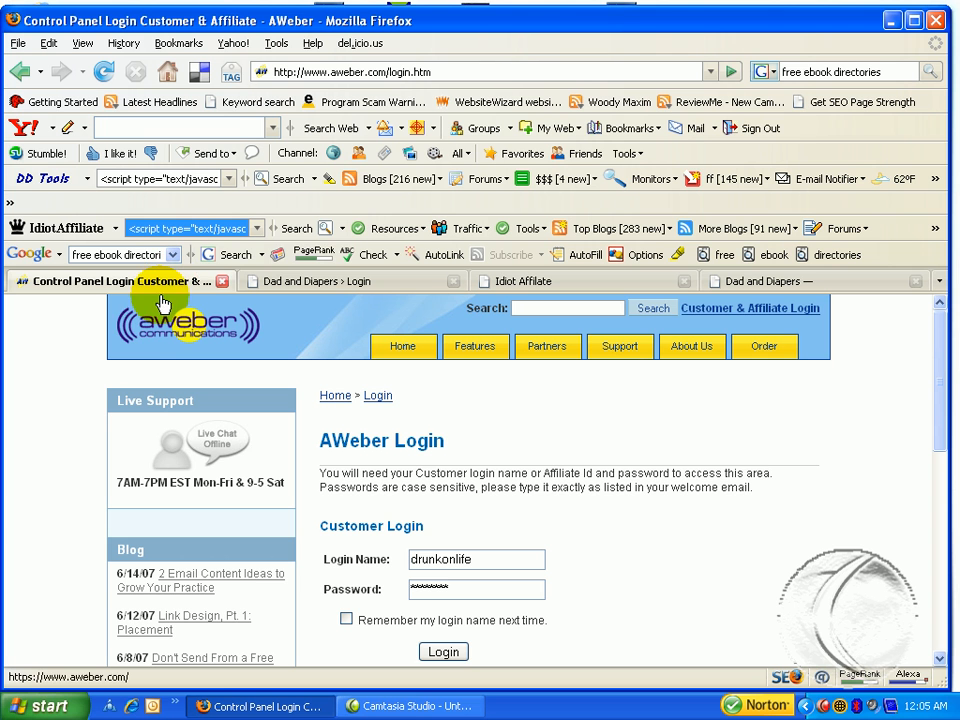
click(445, 652)
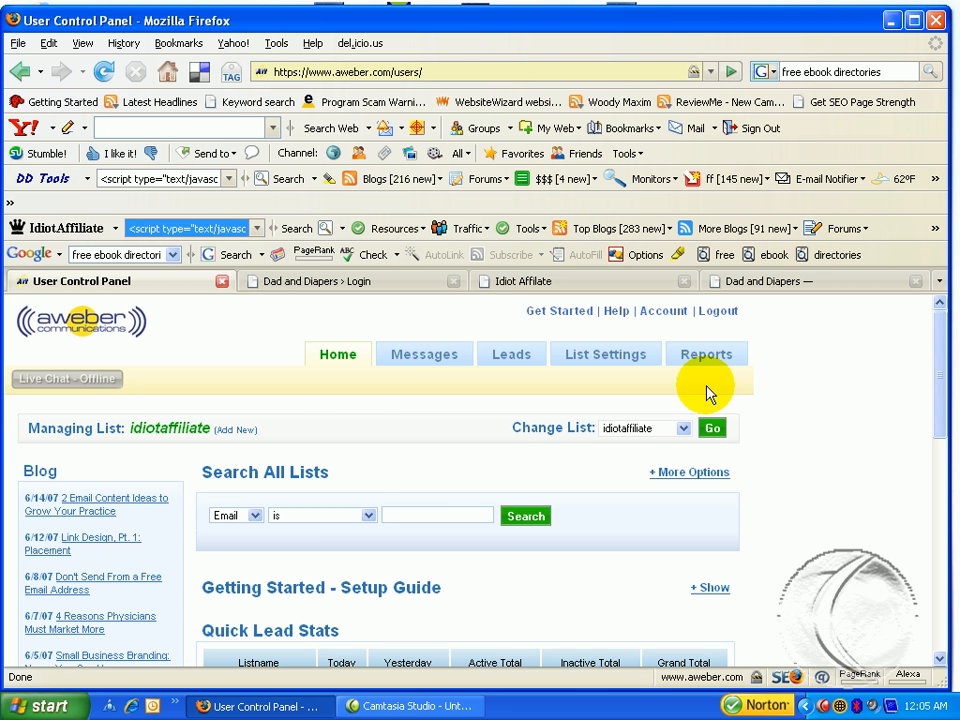
Look over the front page of the Dad and Diapers blog.
click(755, 287)
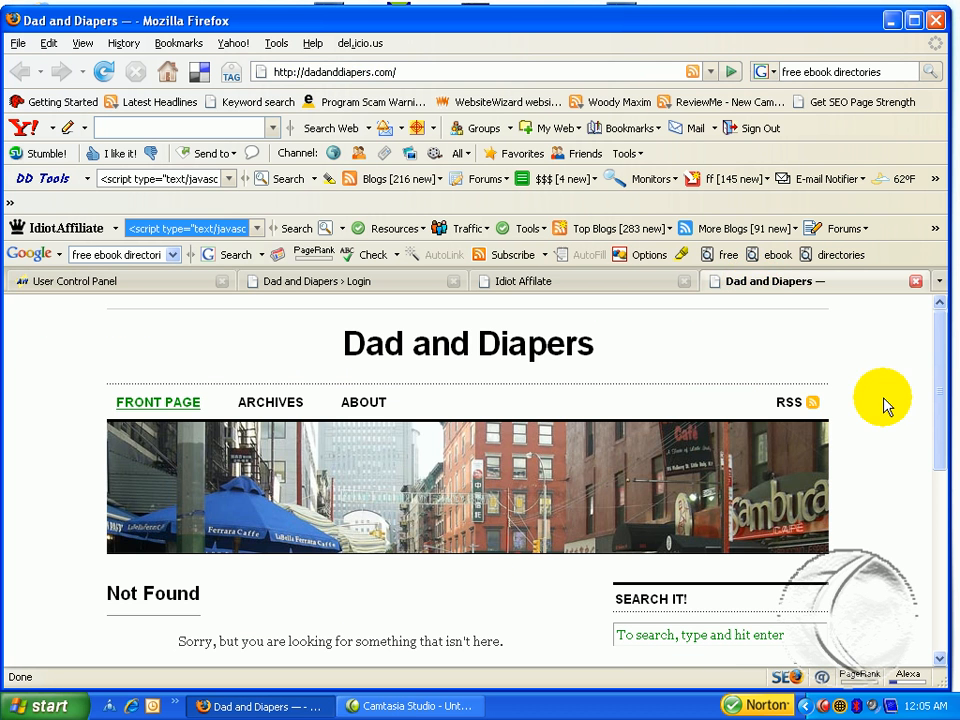
scroll(883, 403, down, 2)
scroll(883, 403, up, 2)
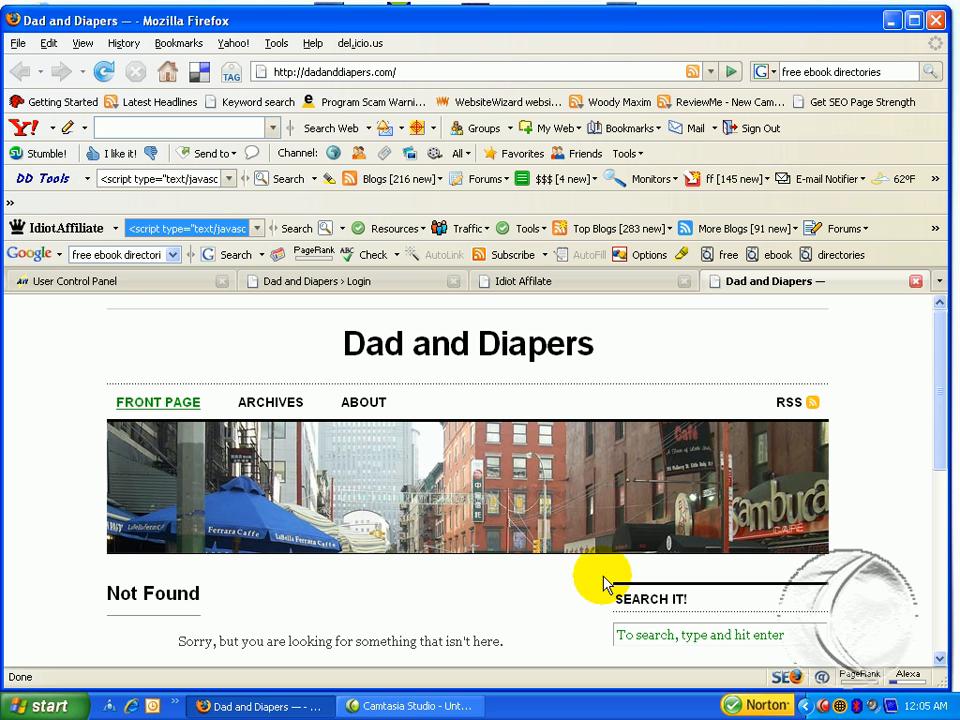
Start creating a new web form in the AWeber list settings for the idiotaffiliate list.
click(115, 281)
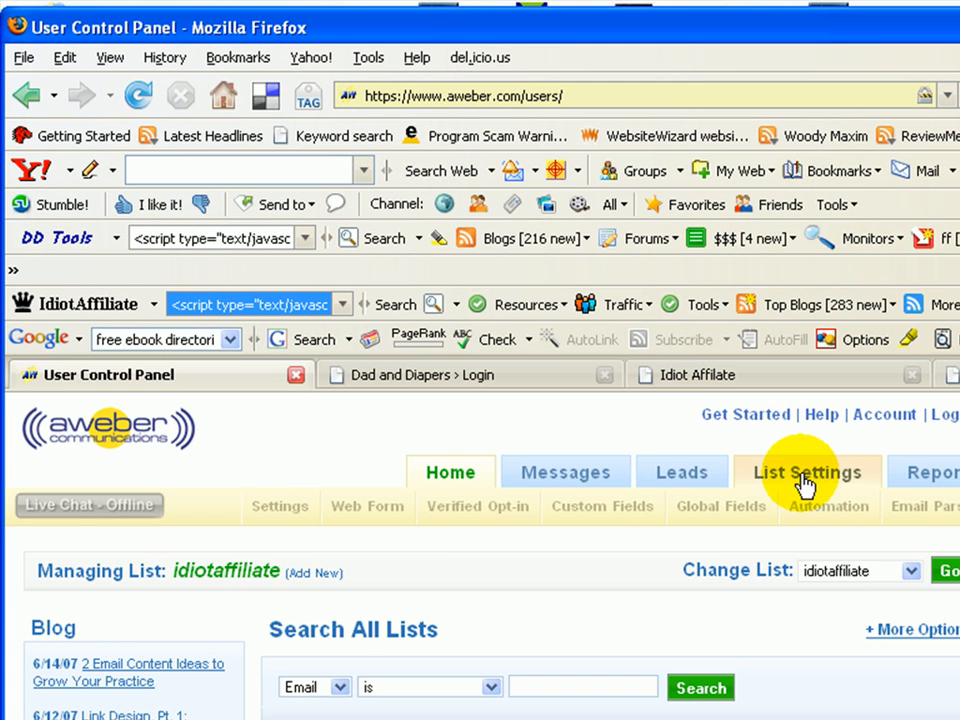
click(393, 517)
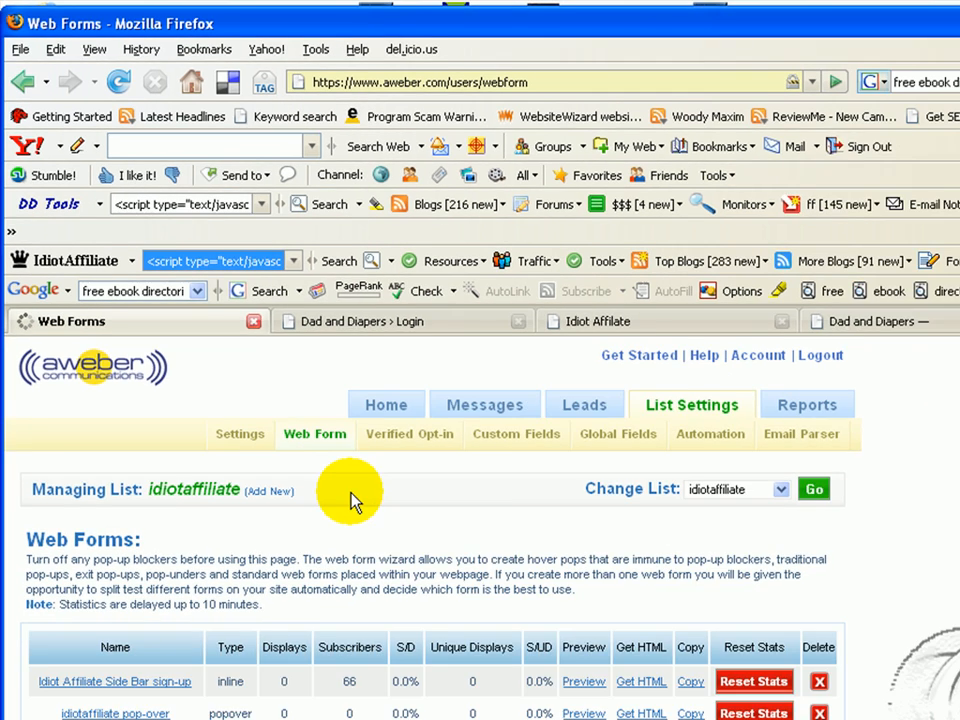
scroll(409, 575, down, 1)
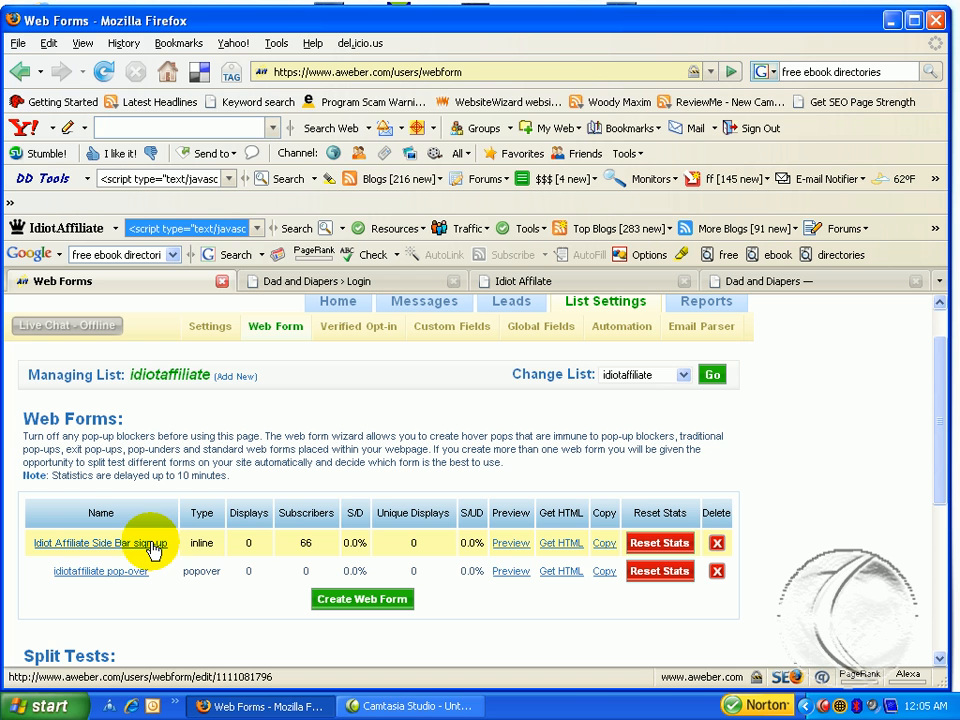
click(352, 599)
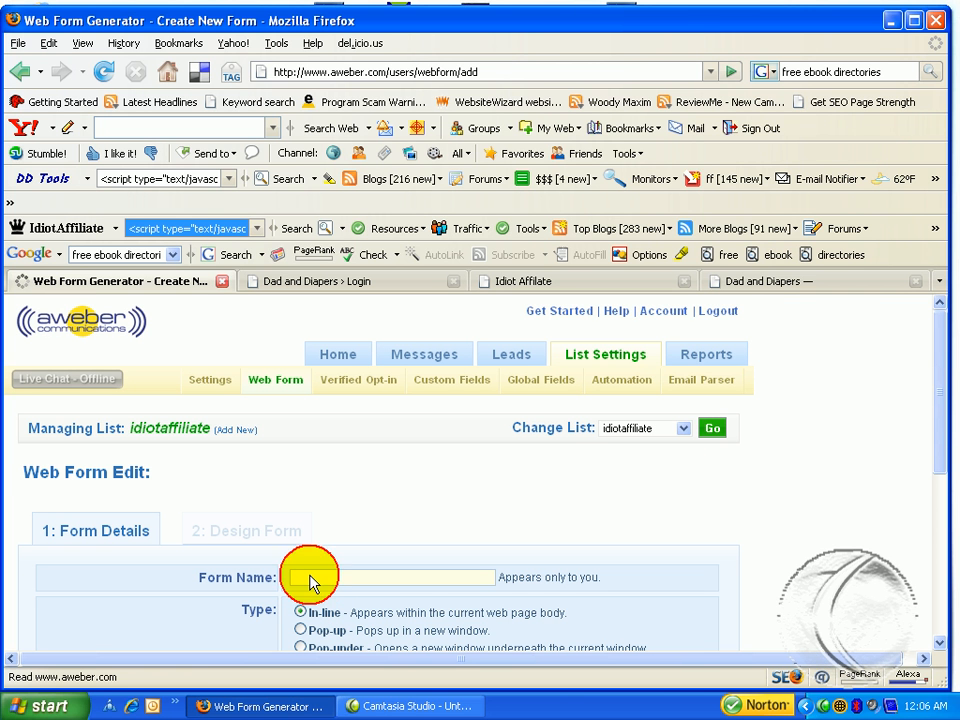
Name the new web form "dadanddiapers".
click(312, 577)
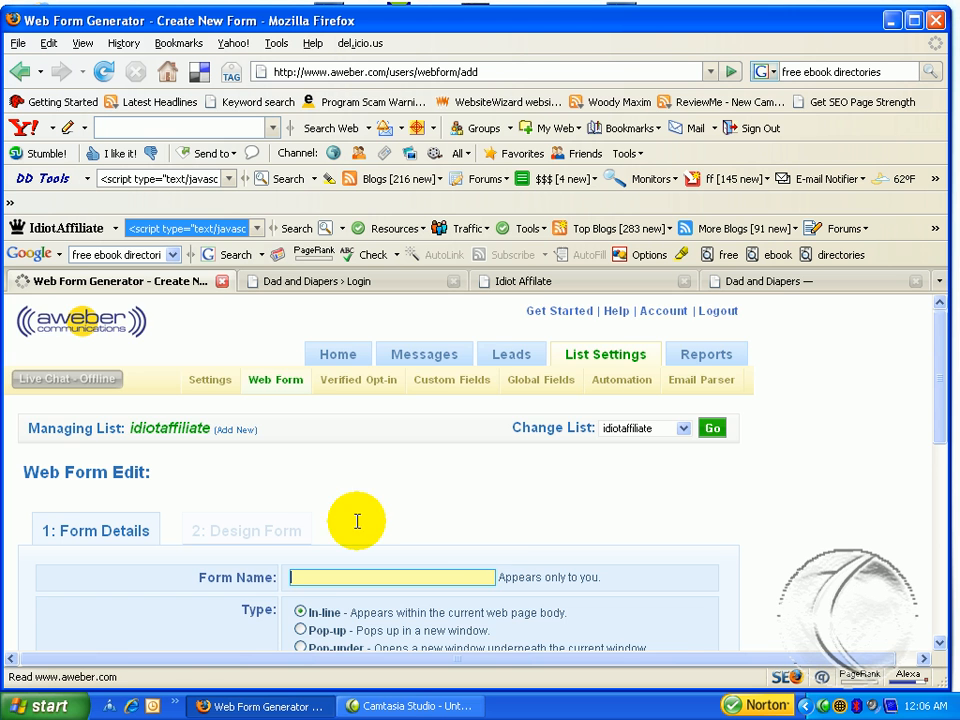
scroll(369, 519, down, 3)
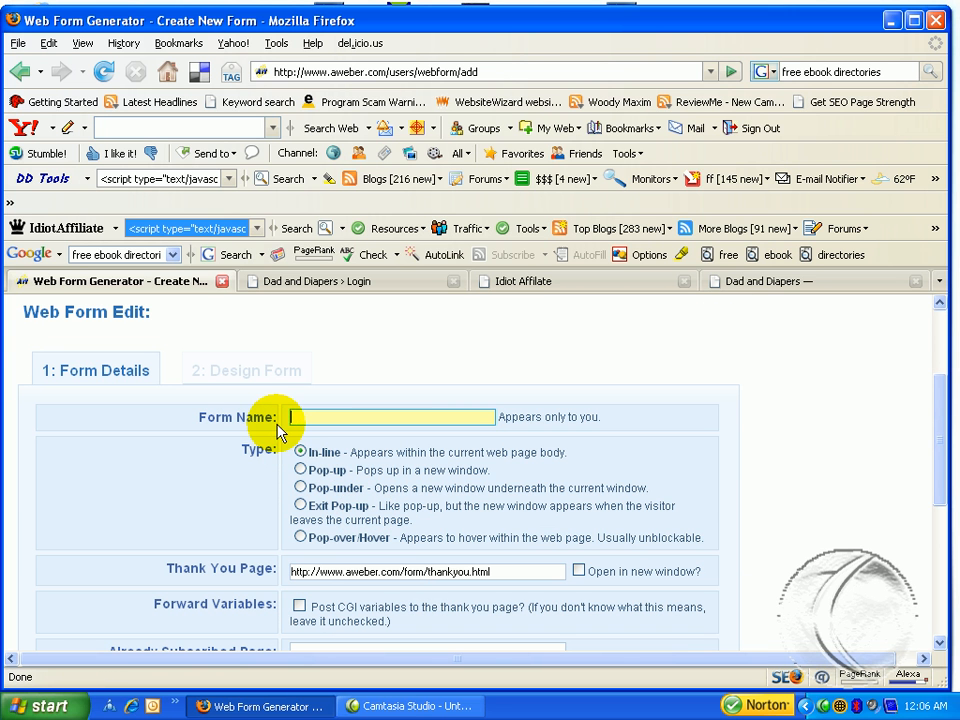
text(dadn)
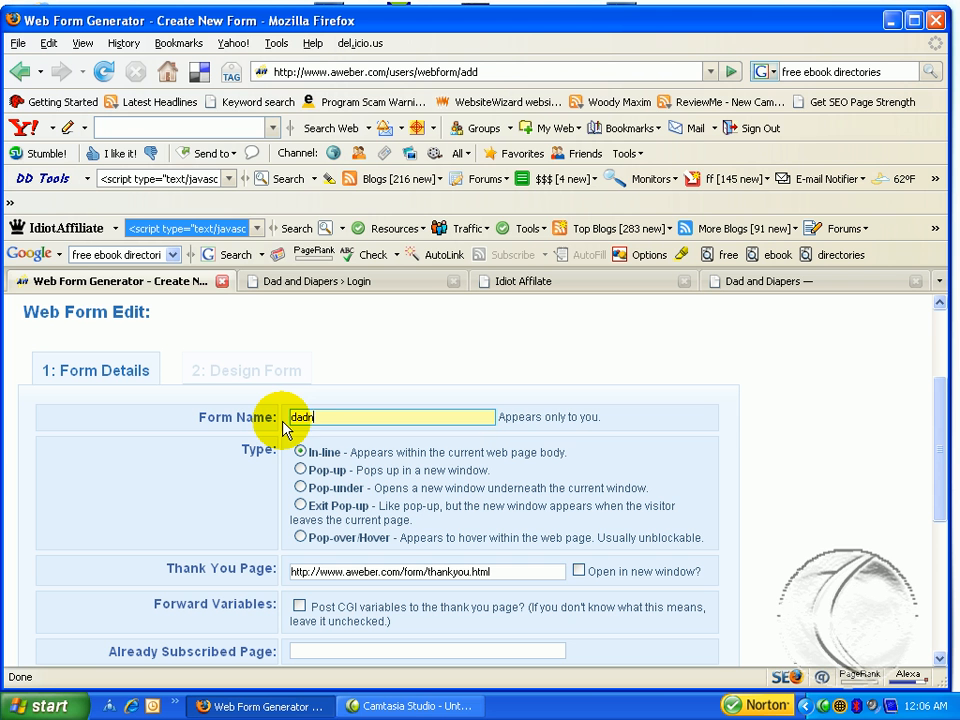
key(BackSpace)
text(a)
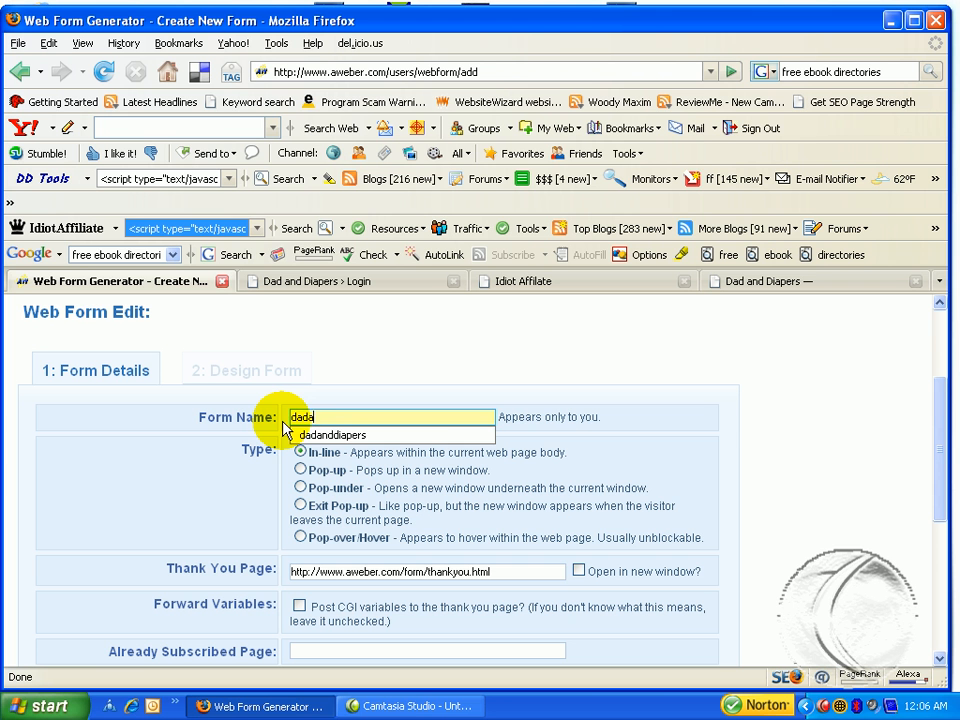
click(314, 436)
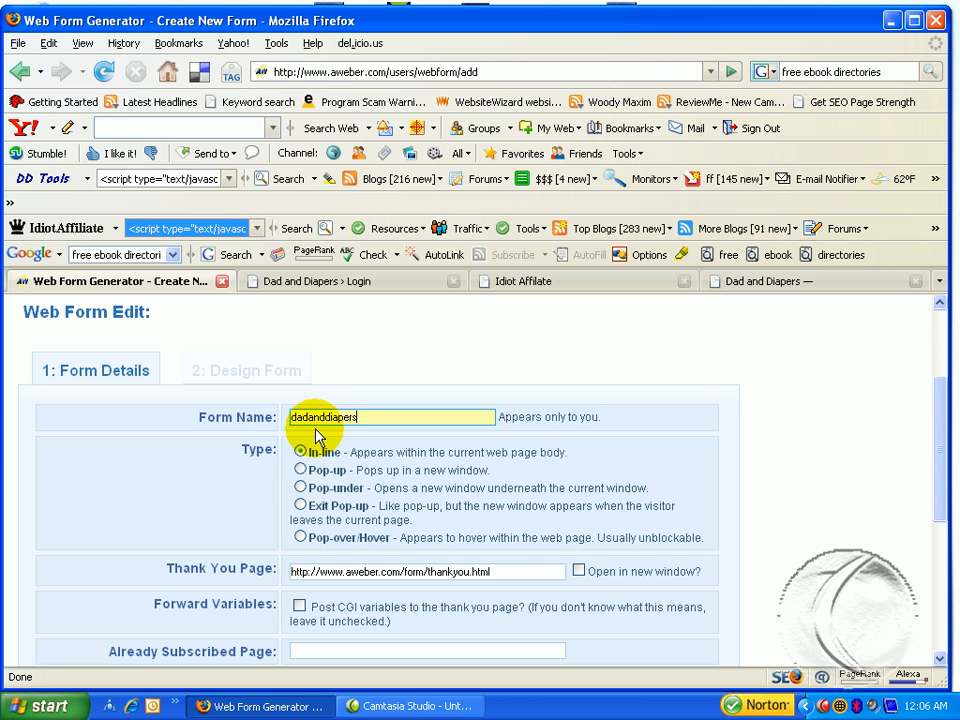
Review the form type options and examine the newsletter sign-up form on the Idiot Affiliate site as an in-line example.
scroll(314, 436, up, 3)
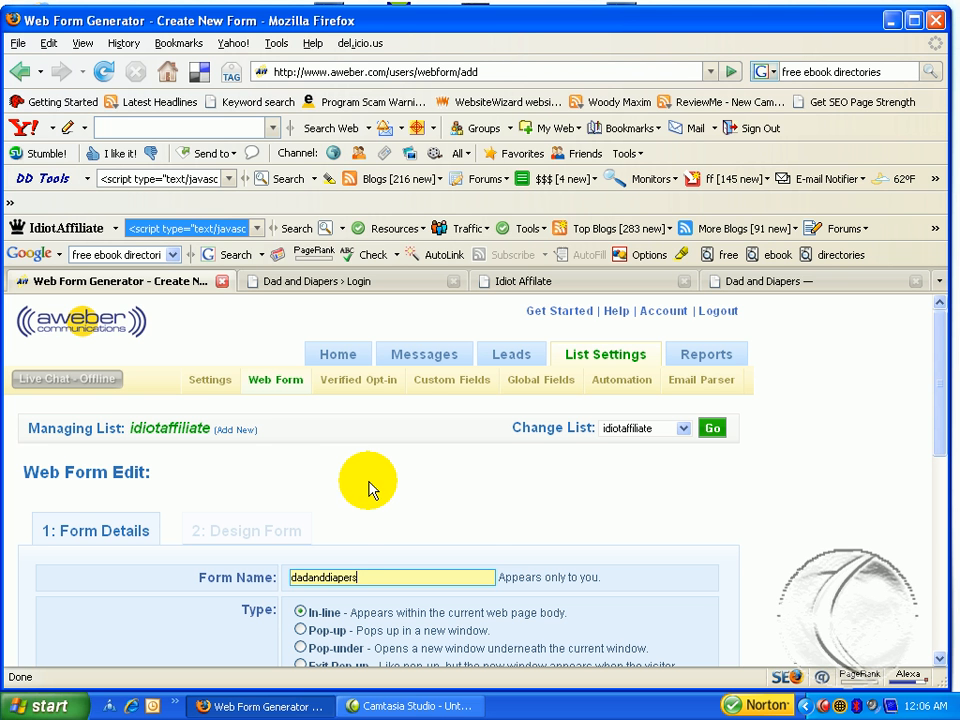
scroll(340, 575, down, 2)
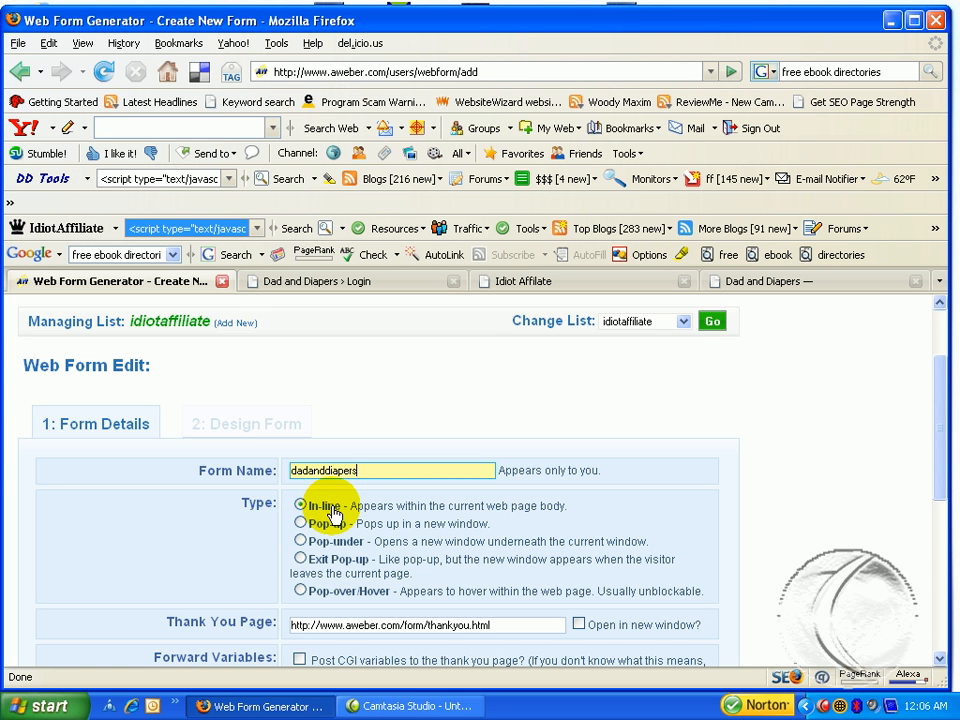
click(567, 284)
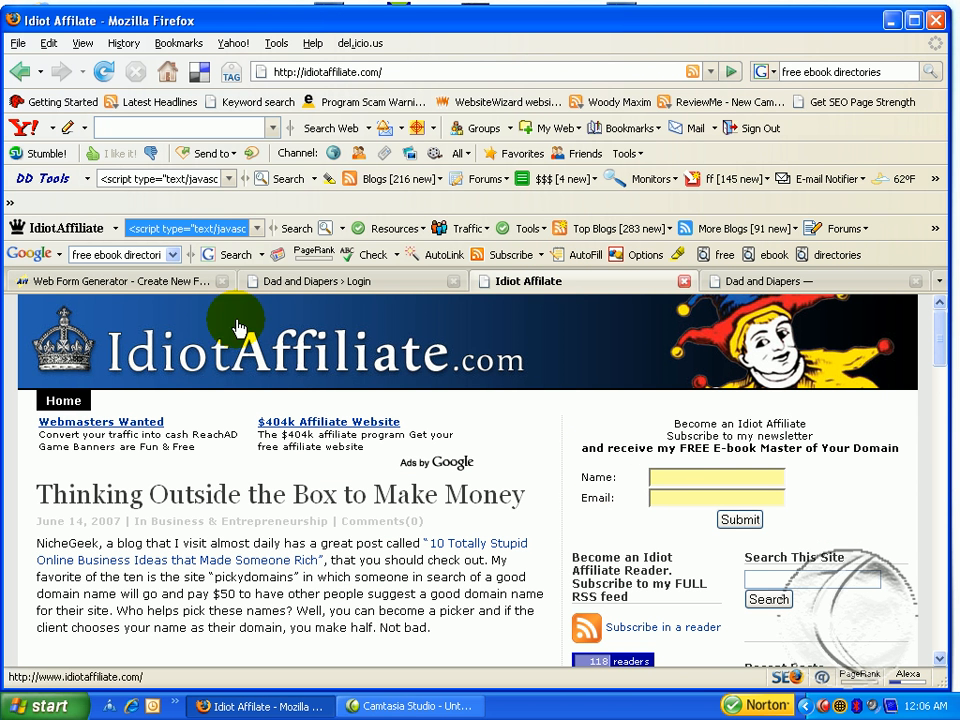
click(82, 283)
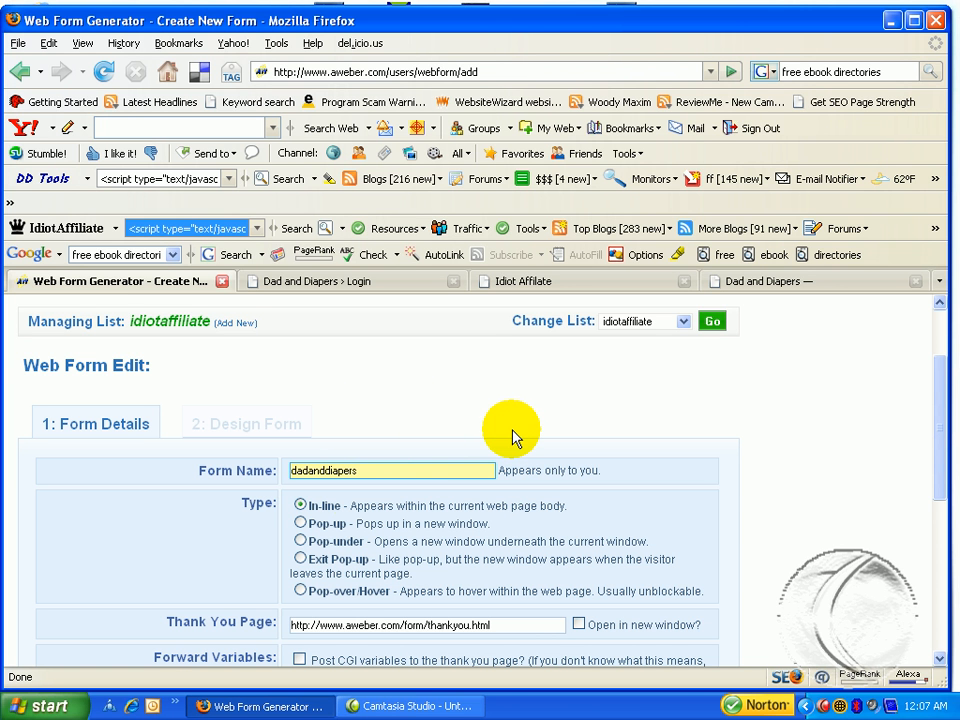
Proceed to the form design with the default details, add the Name field and place it above Email.
scroll(343, 493, down, 6)
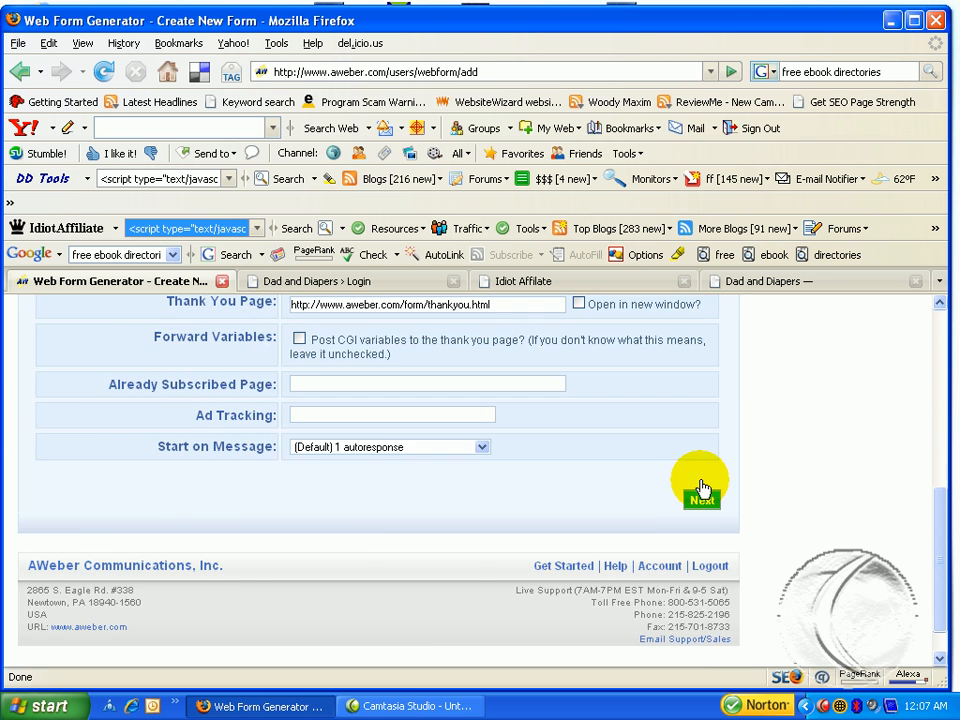
click(703, 496)
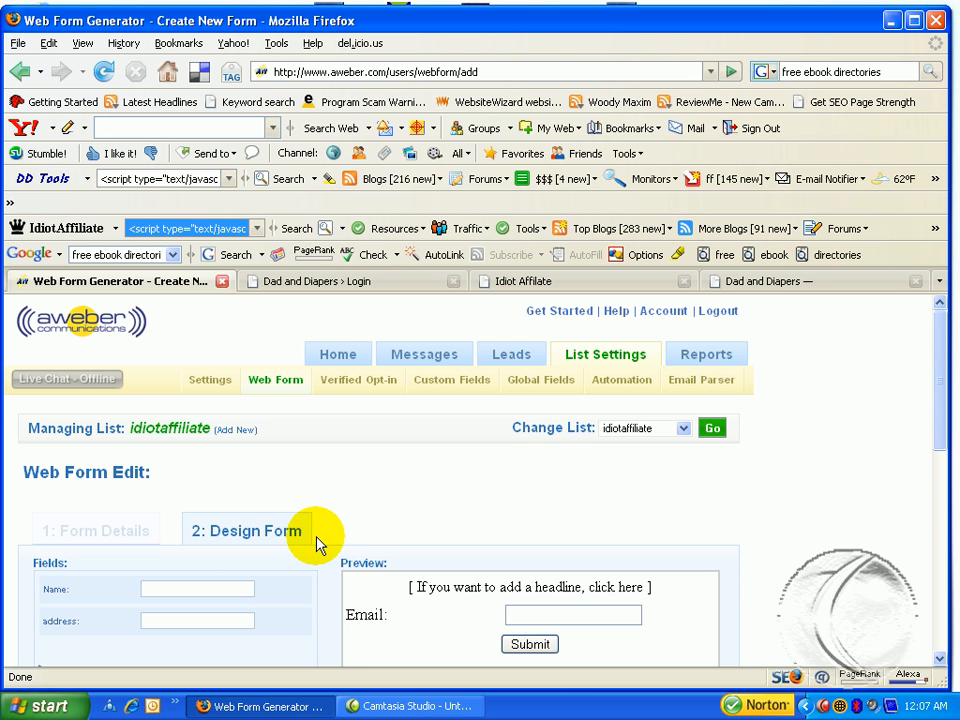
mouse_move(368, 612)
scroll(456, 527, down, 2)
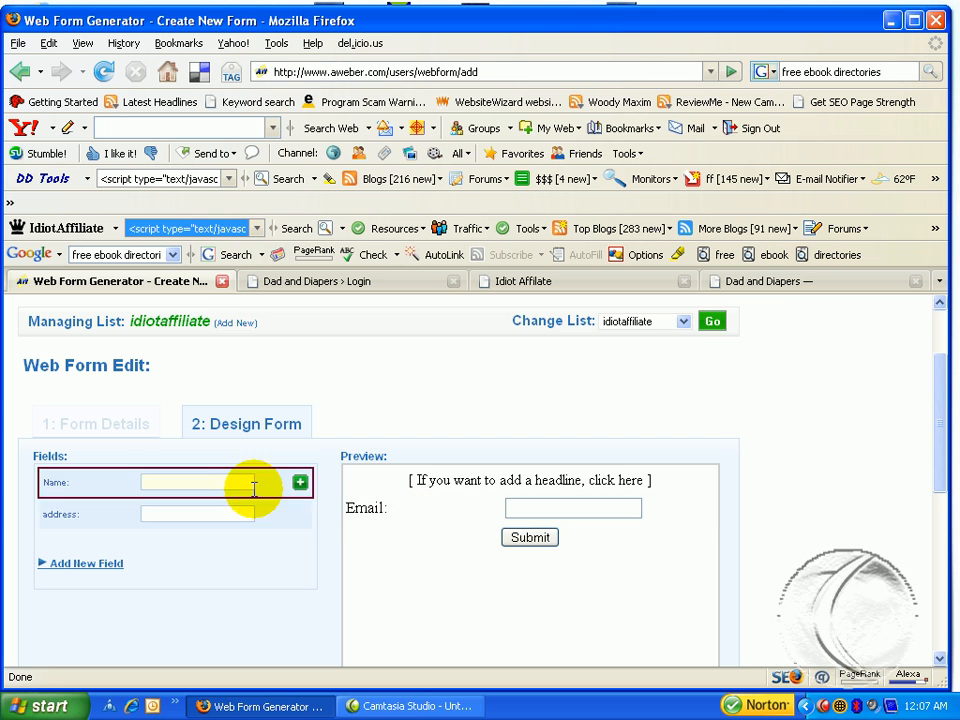
click(303, 484)
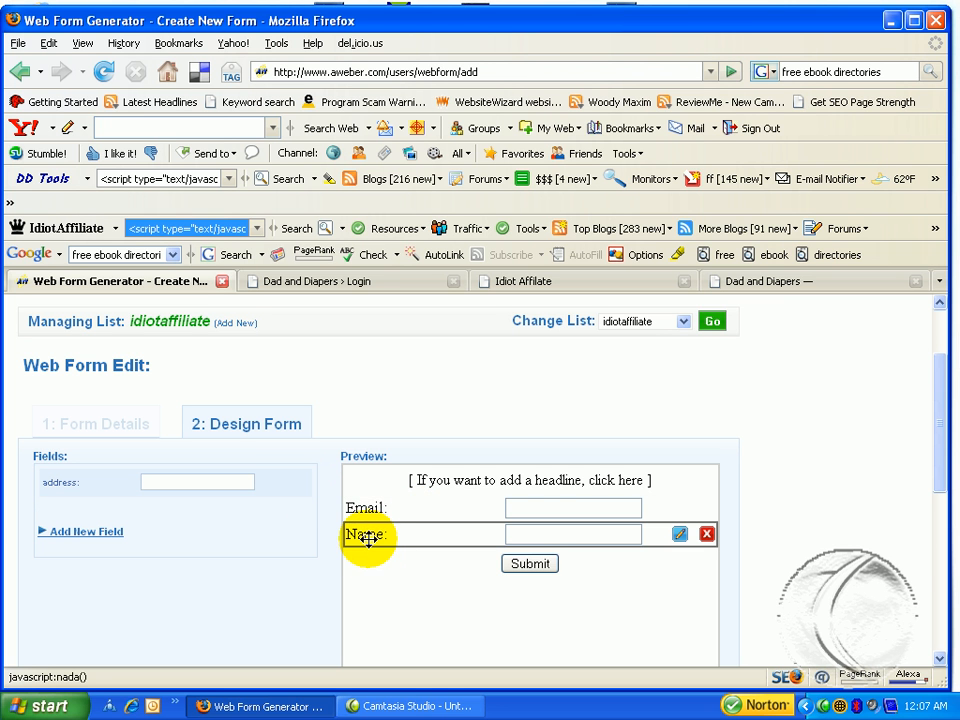
drag(366, 544, 364, 506)
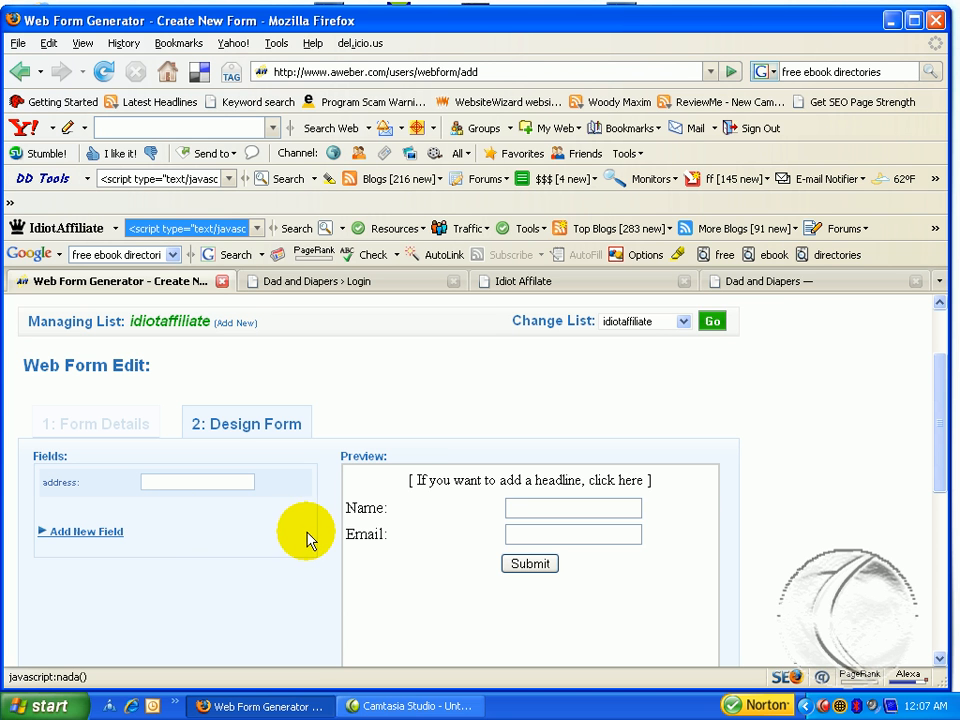
Add a centered headline reading "Subscribe to my newsletter" to the form.
click(430, 493)
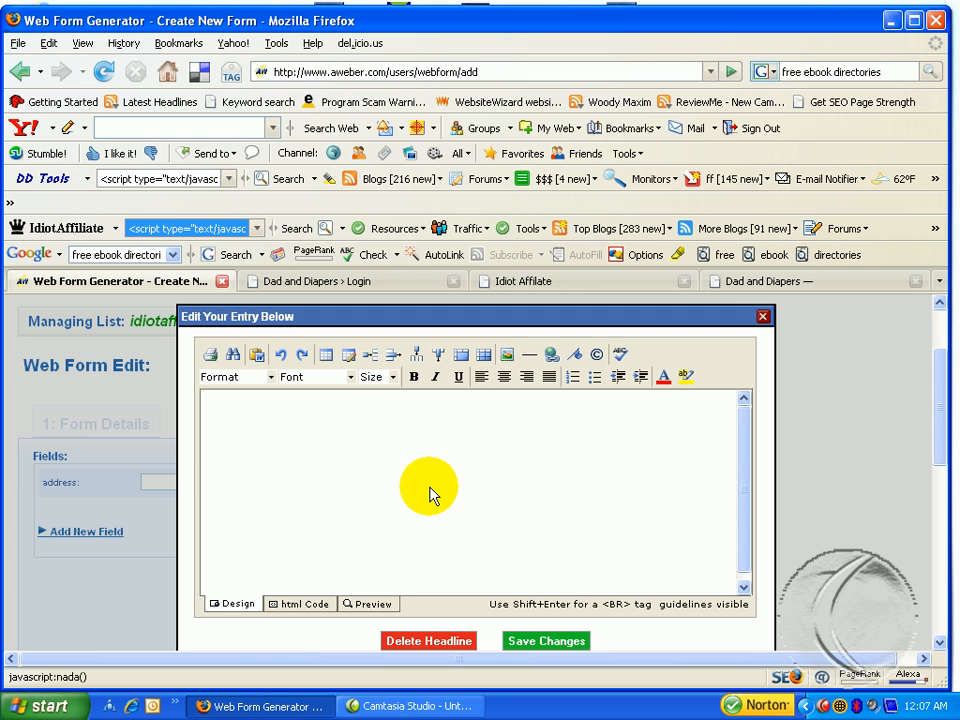
click(371, 405)
click(503, 377)
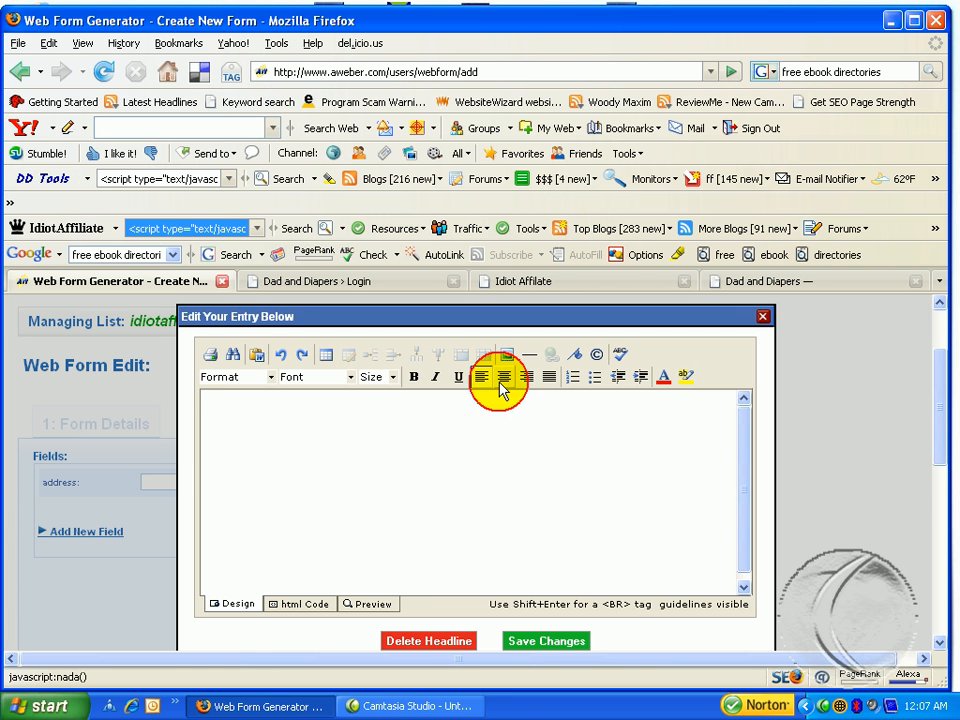
text(S)
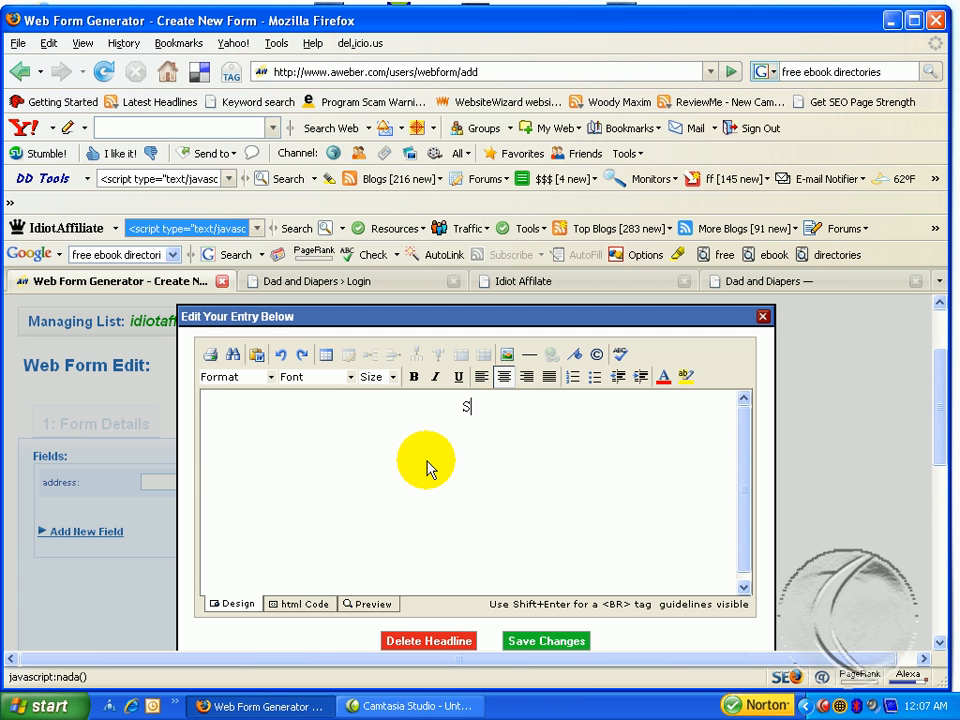
text(ubscribe to my newsletter)
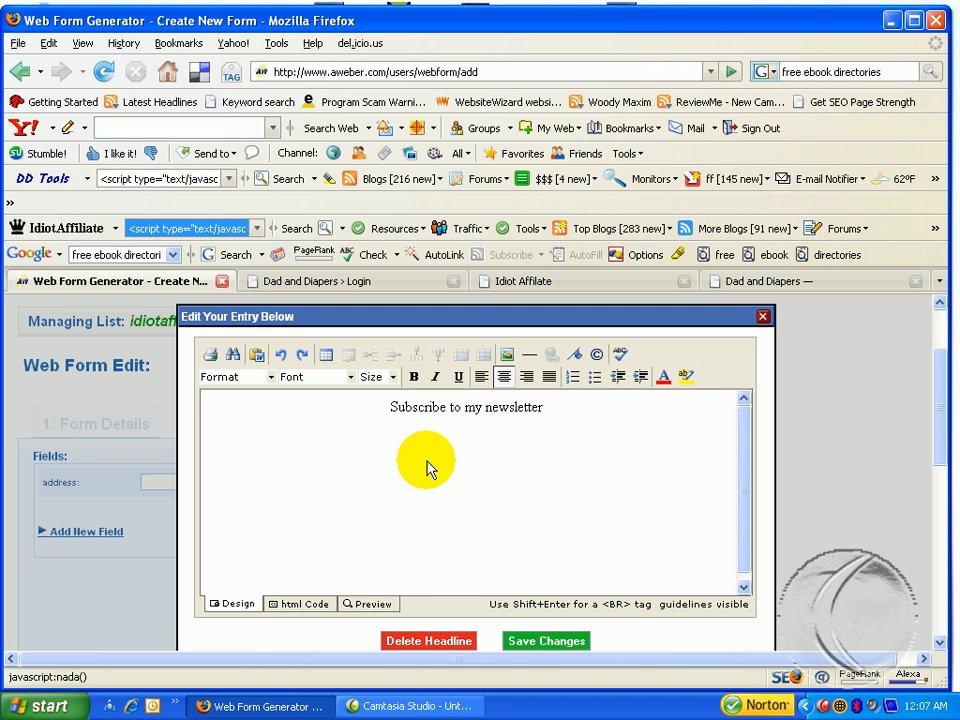
Make the whole headline text bold and save the headline changes to the form.
drag(388, 412, 564, 426)
click(411, 378)
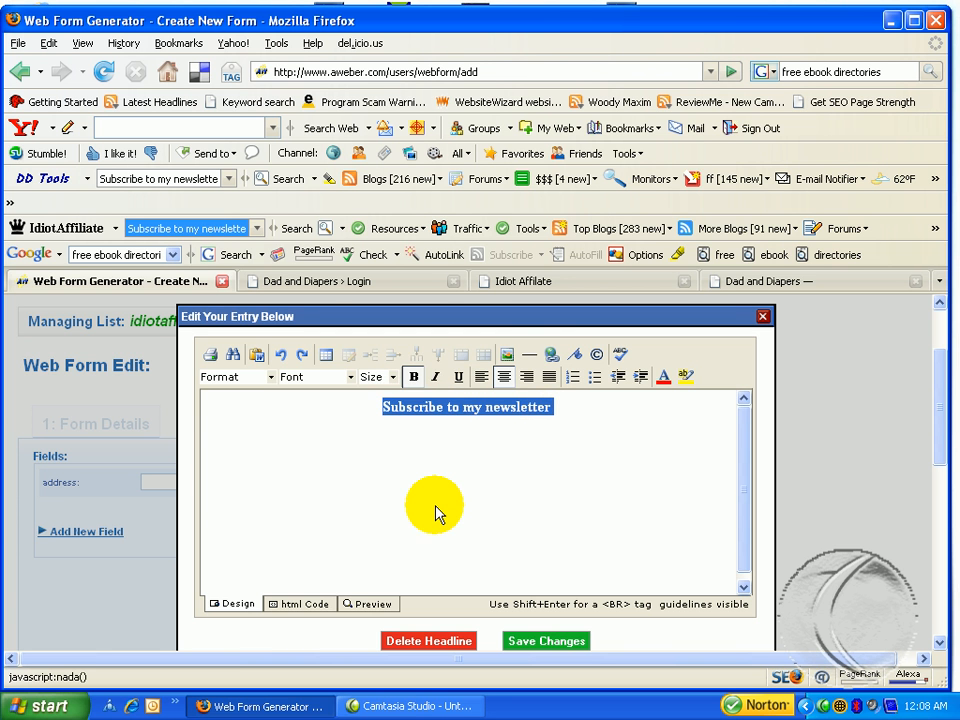
scroll(500, 525, up, 1)
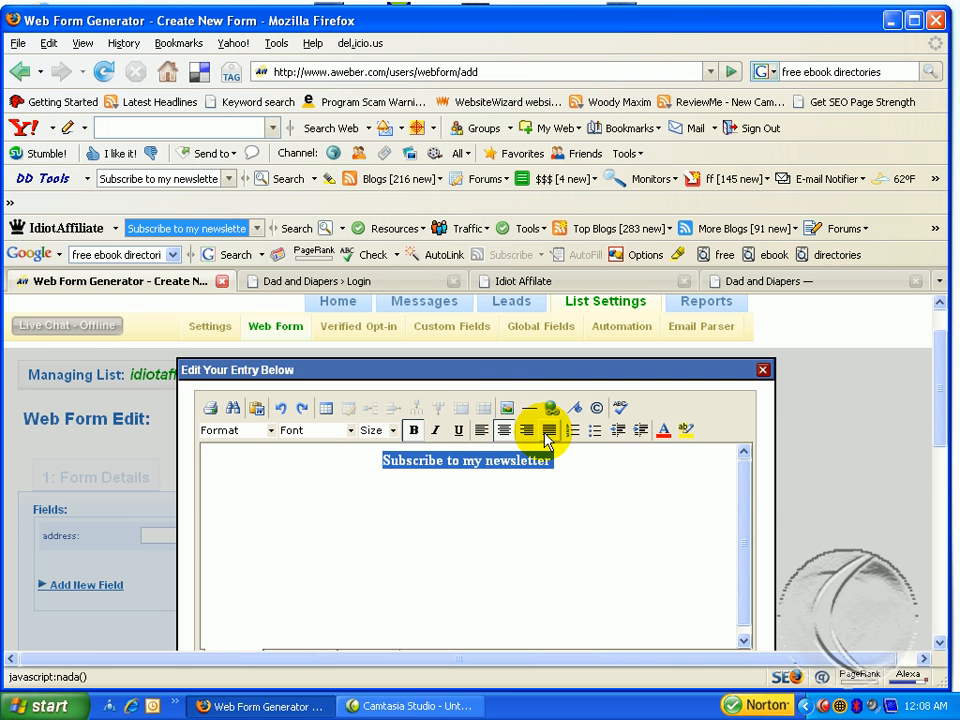
scroll(844, 518, down, 3)
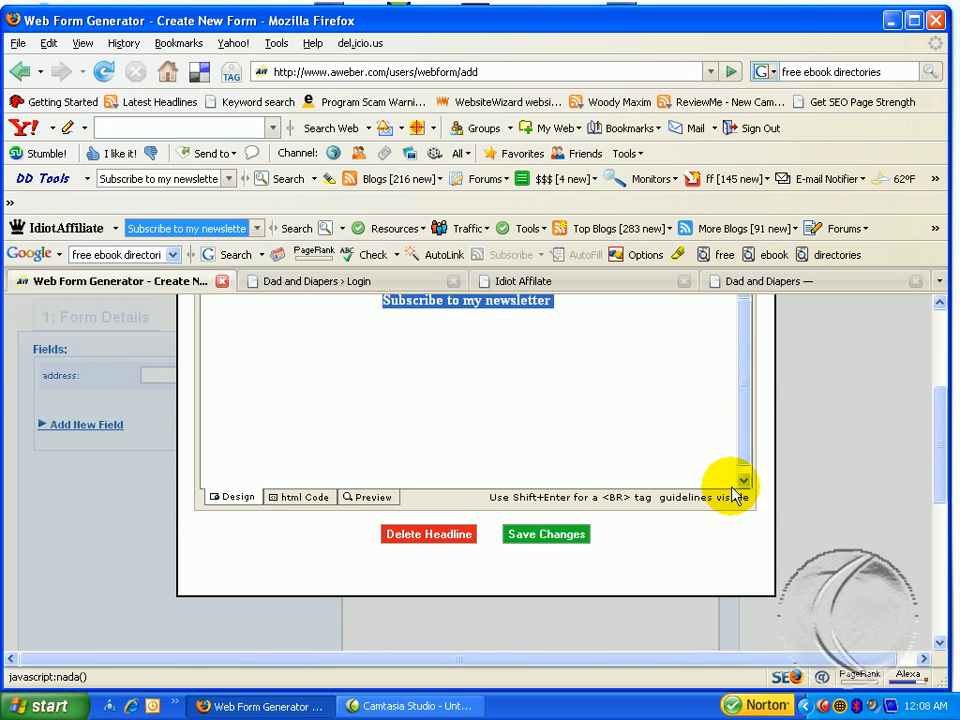
scroll(735, 495, up, 2)
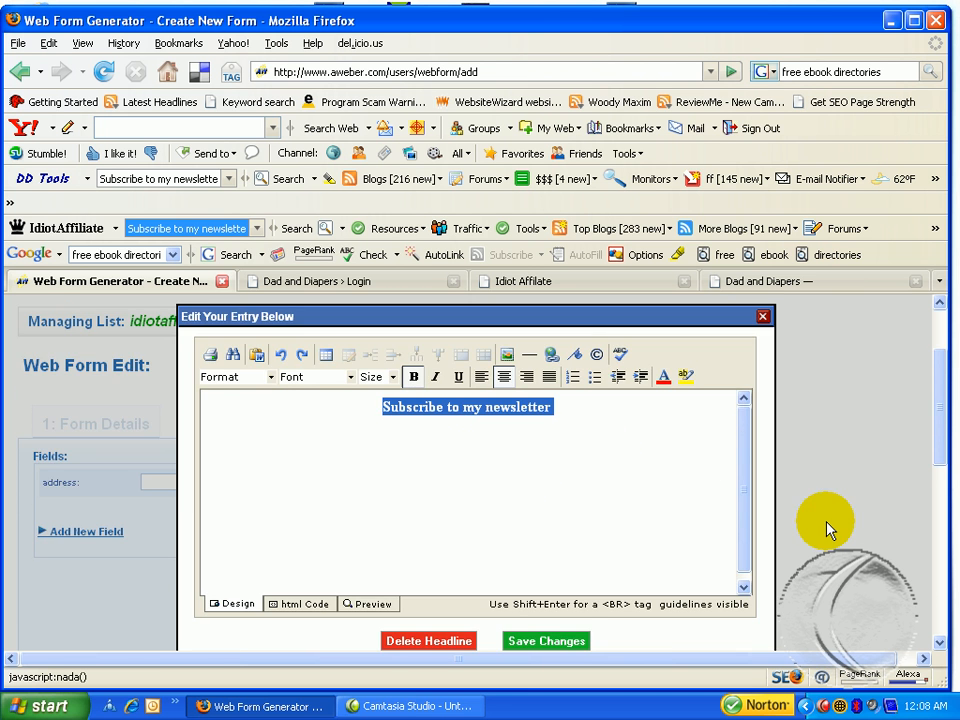
scroll(826, 528, down, 3)
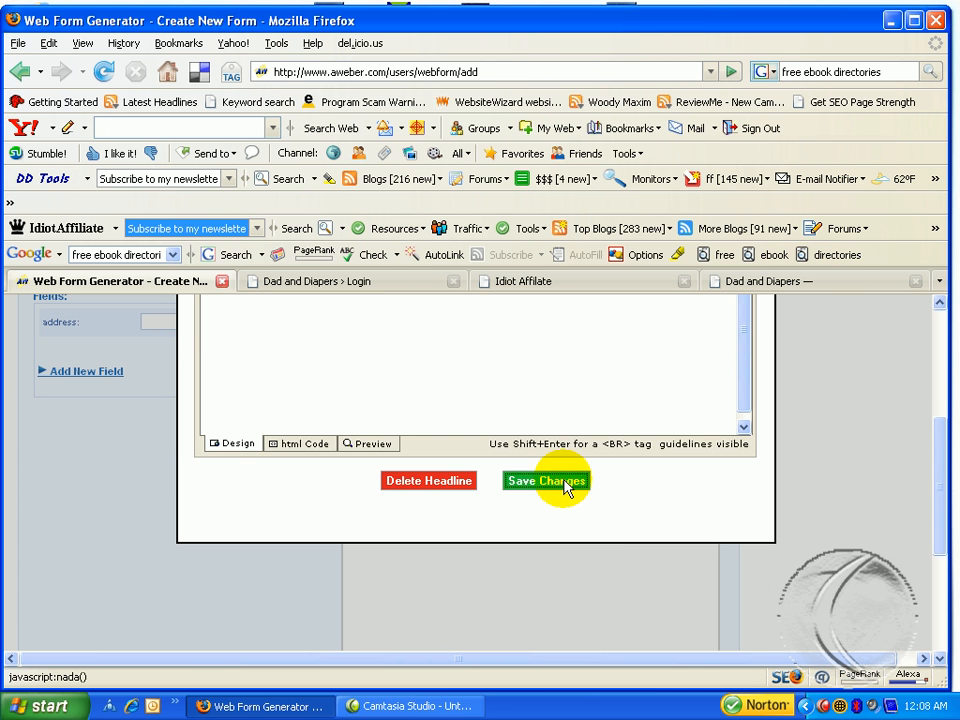
click(545, 481)
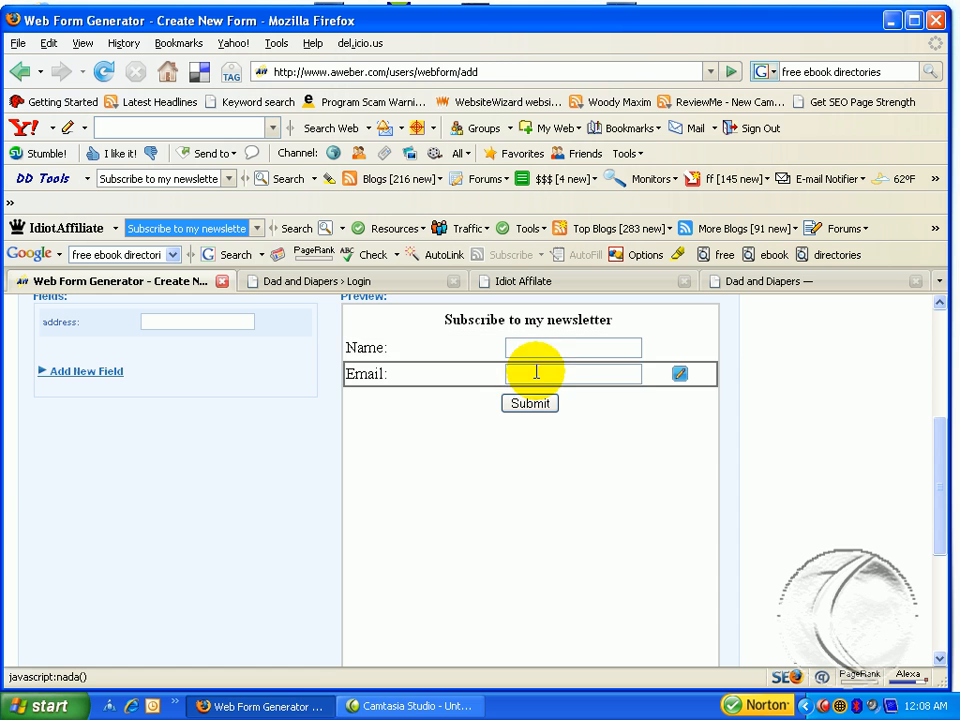
Review the finished form preview with its headline, Name and Email fields, and save the web form.
scroll(673, 489, down, 2)
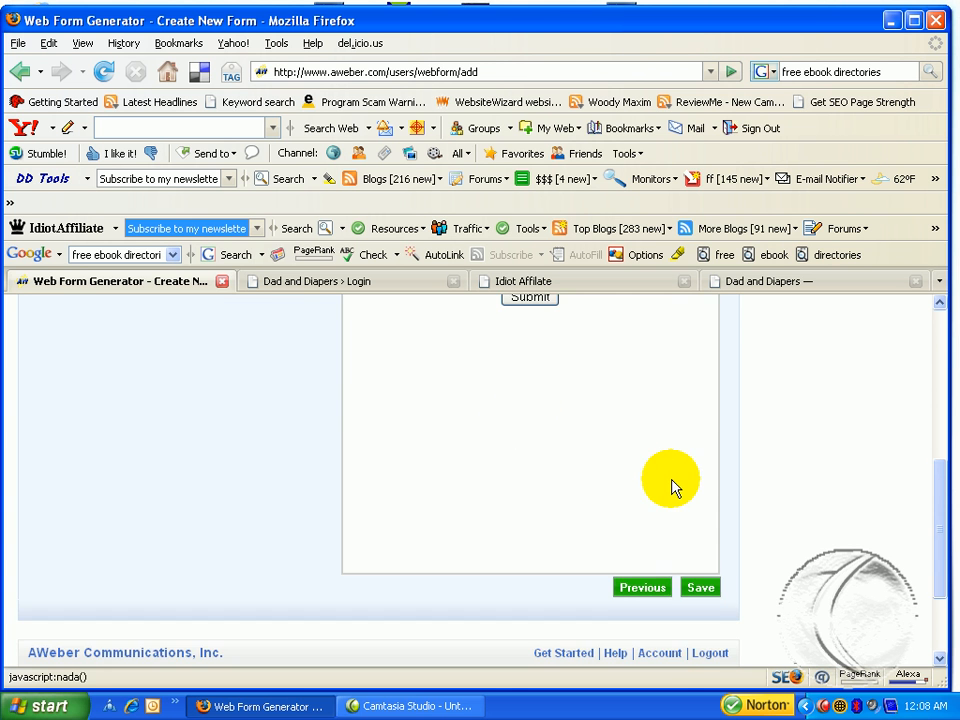
scroll(673, 478, up, 4)
scroll(552, 450, down, 3)
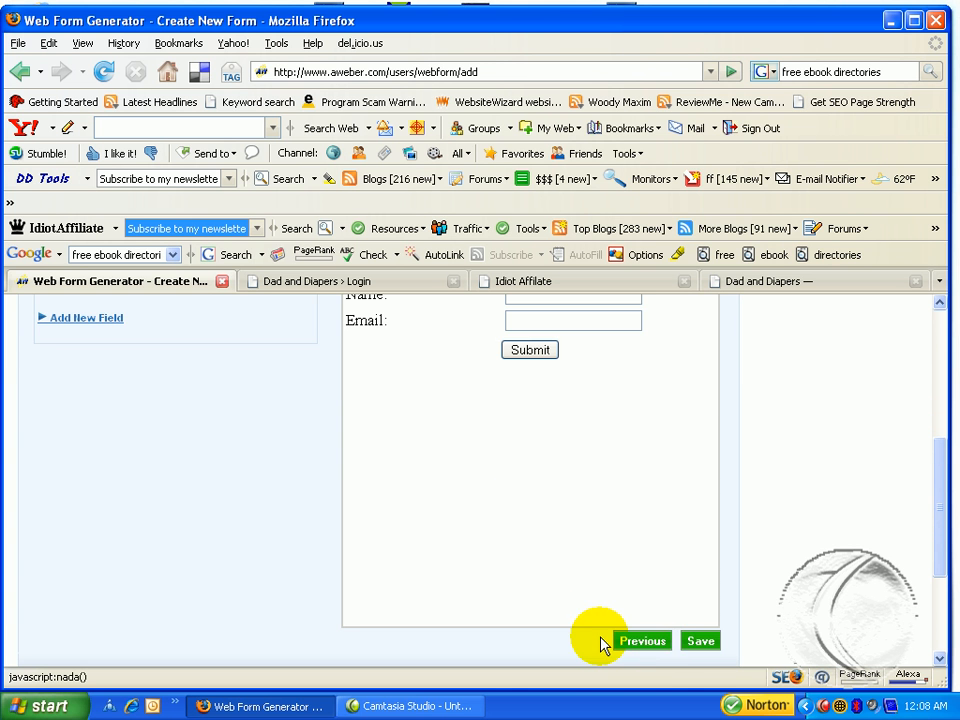
click(700, 641)
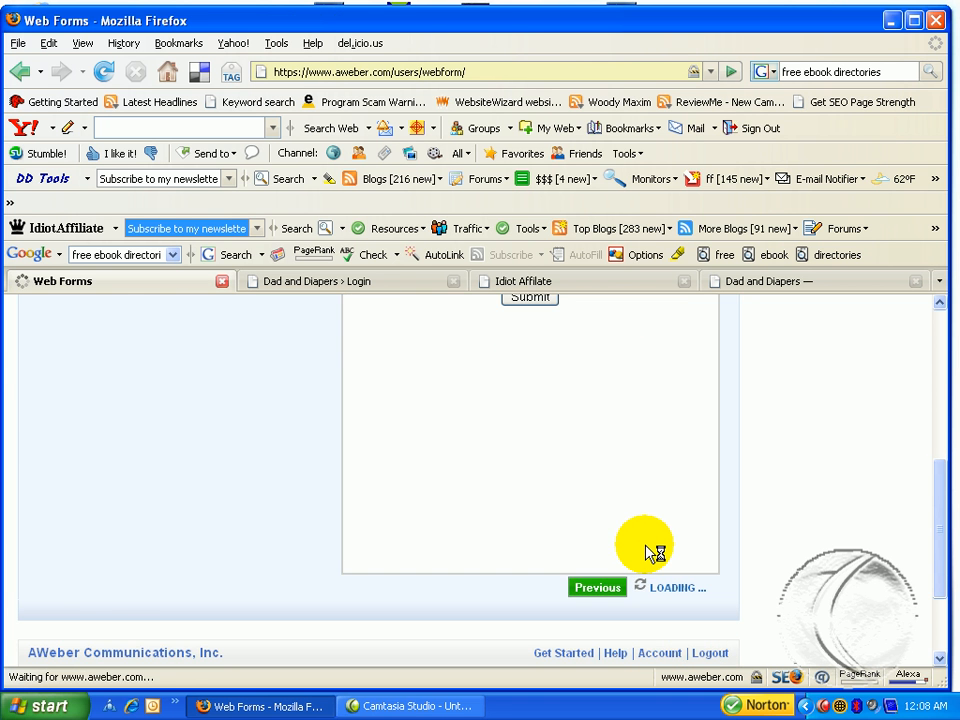
Get the HTML of the dadanddiapers form, copy its recommended JavaScript snippet and close the code window.
scroll(277, 538, down, 3)
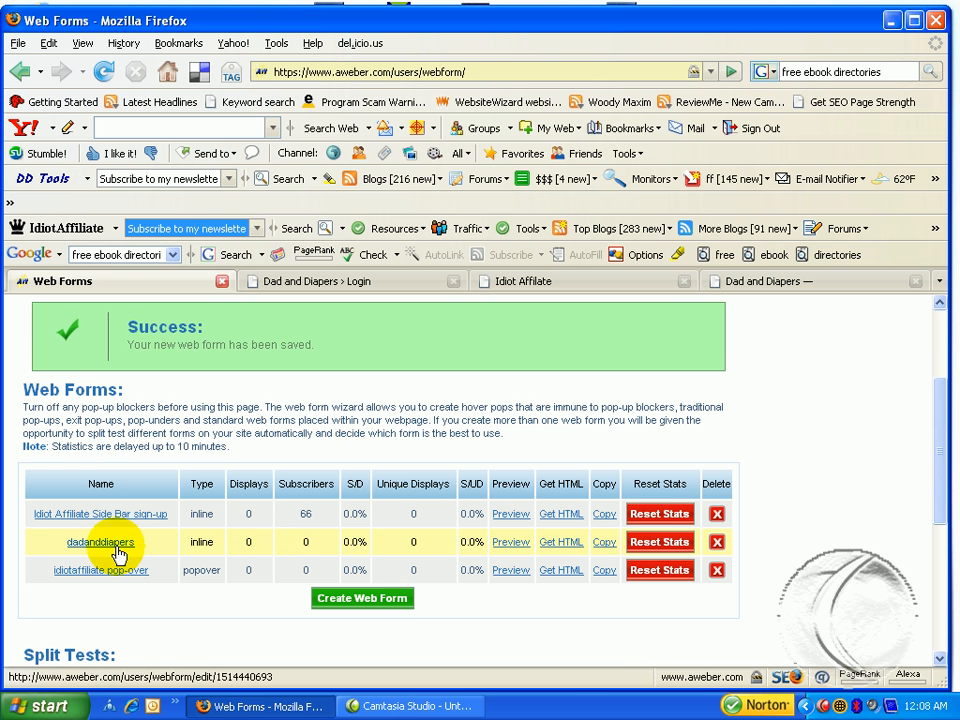
click(561, 559)
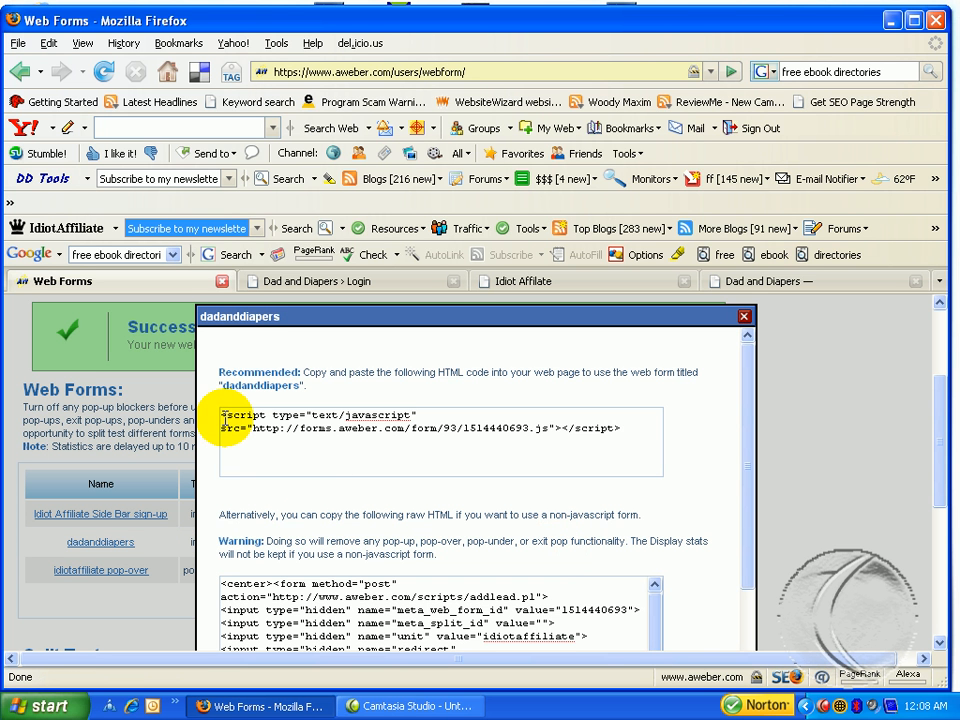
click(222, 415)
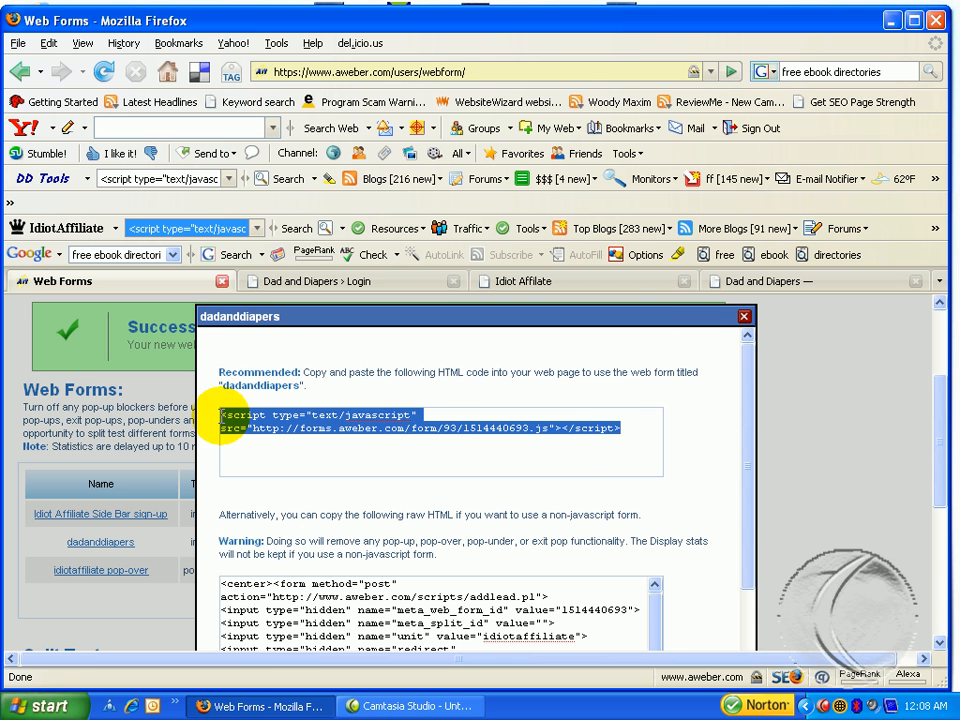
click(745, 320)
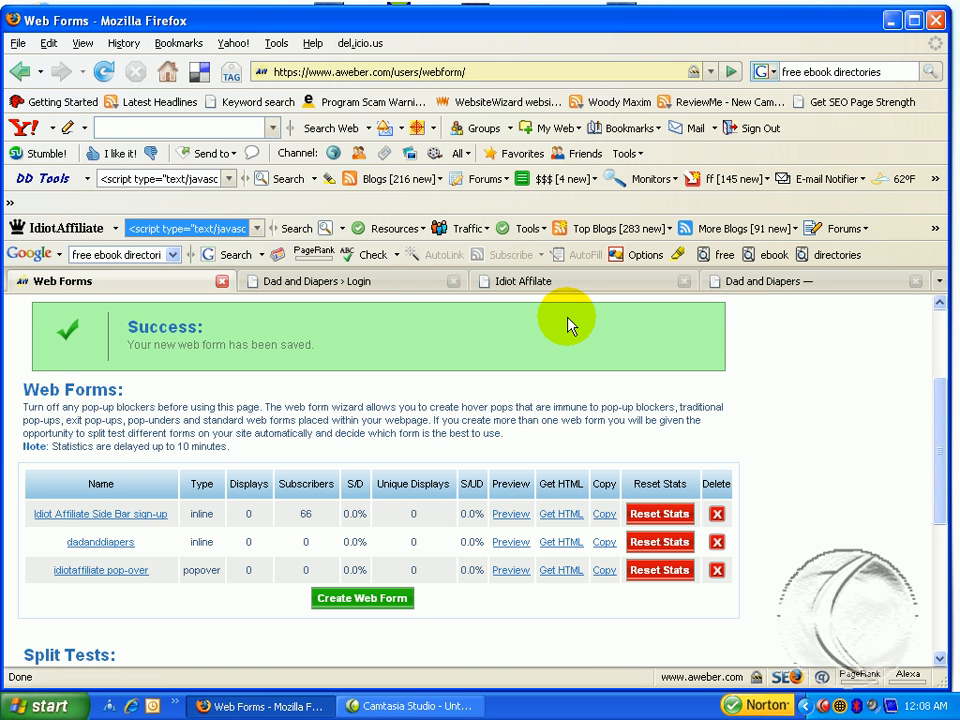
Log in to the Dad and Diapers WordPress admin with the prefilled credentials and open the theme editor.
click(365, 285)
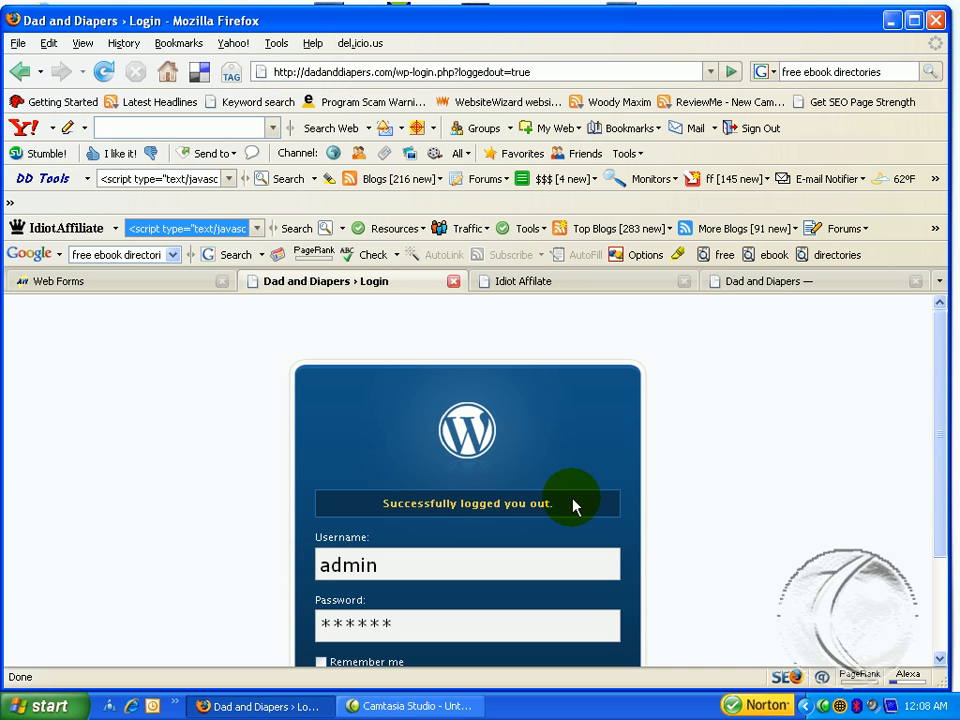
scroll(575, 510, down, 3)
click(588, 566)
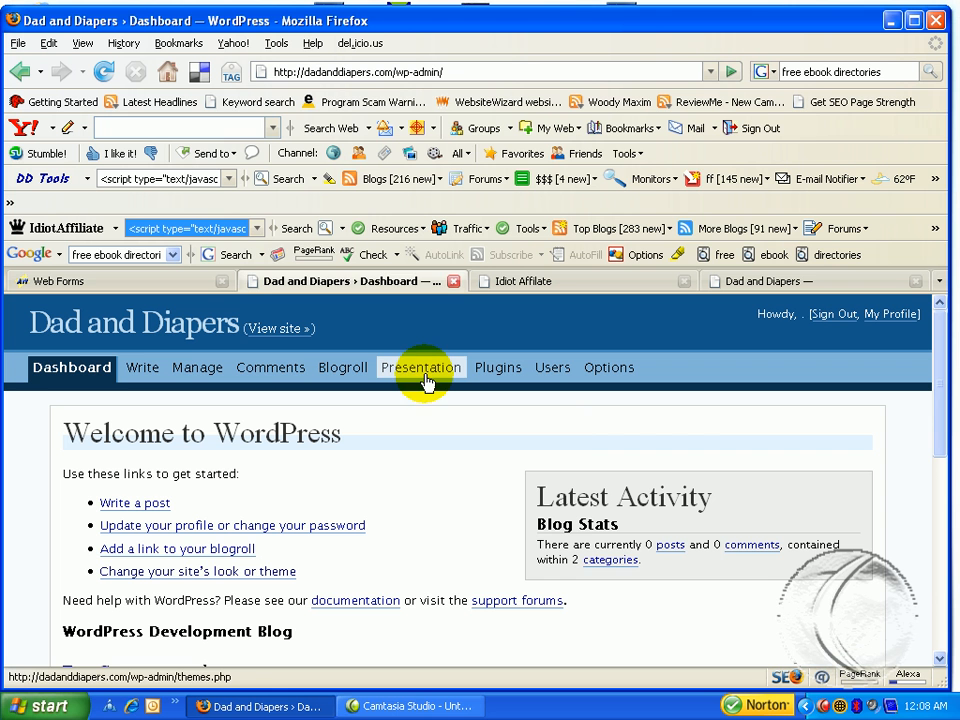
click(422, 369)
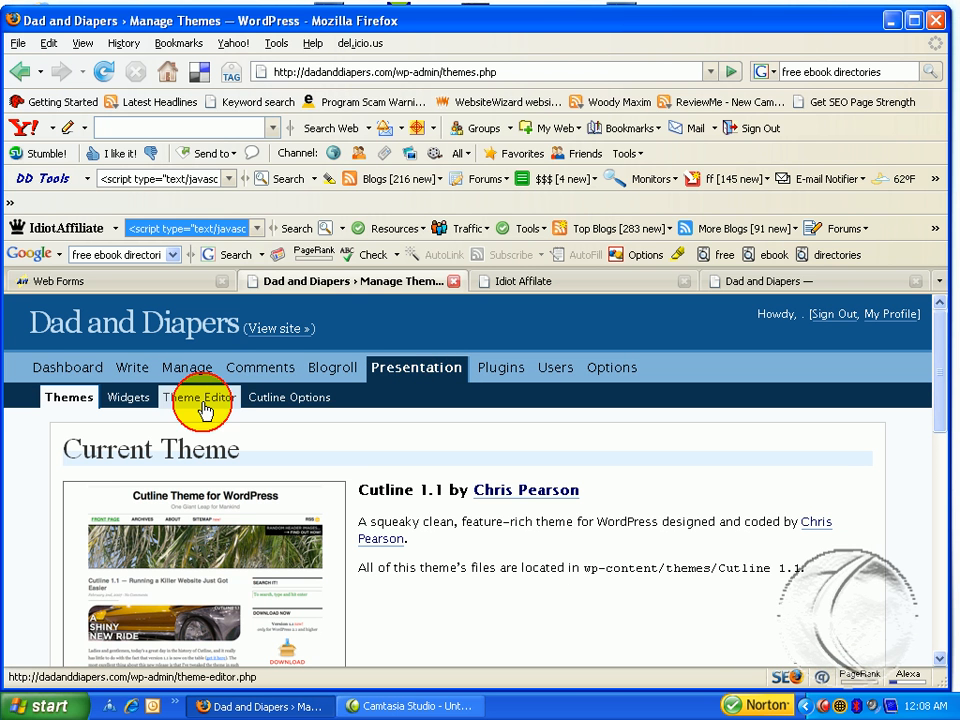
click(204, 405)
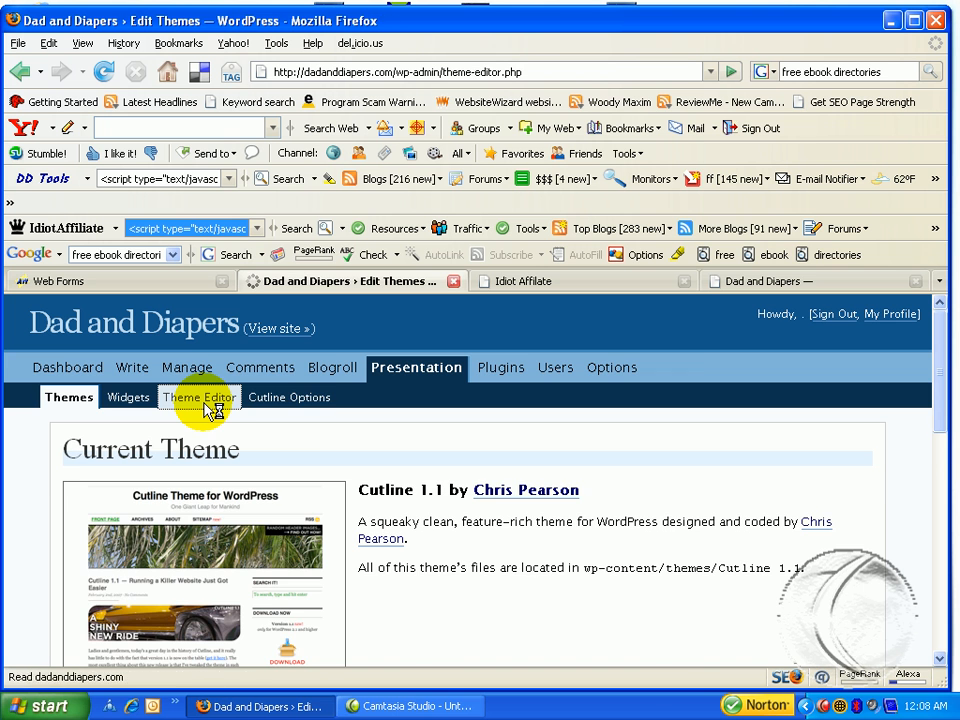
Check the sidebar area on the Dad and Diapers front page and open the Cutline theme's Sidebar file for editing.
click(733, 281)
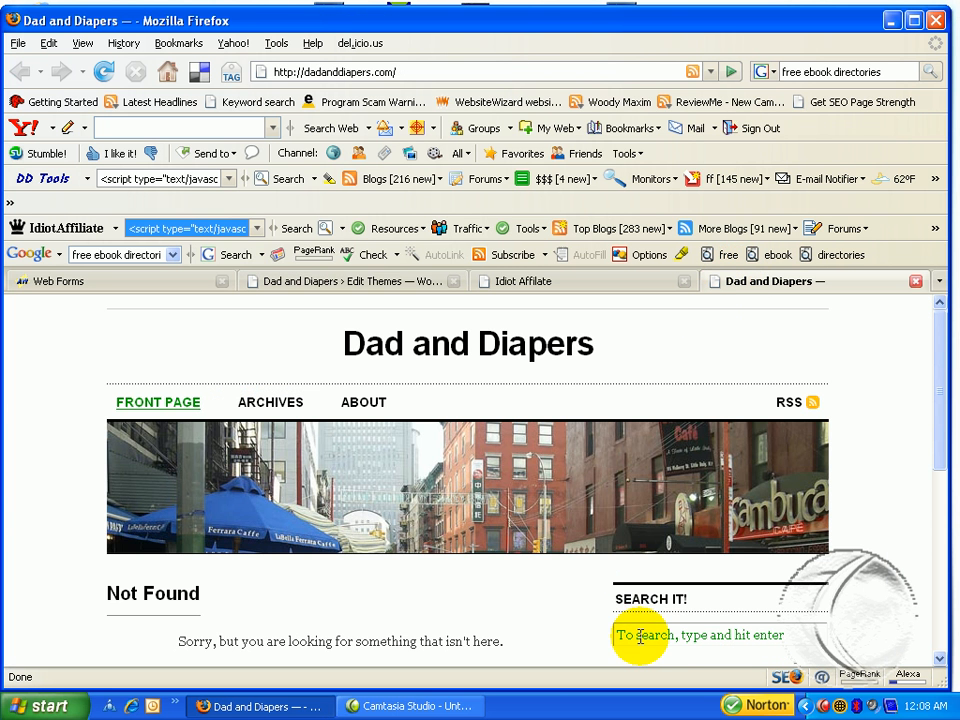
click(283, 285)
scroll(729, 476, down, 3)
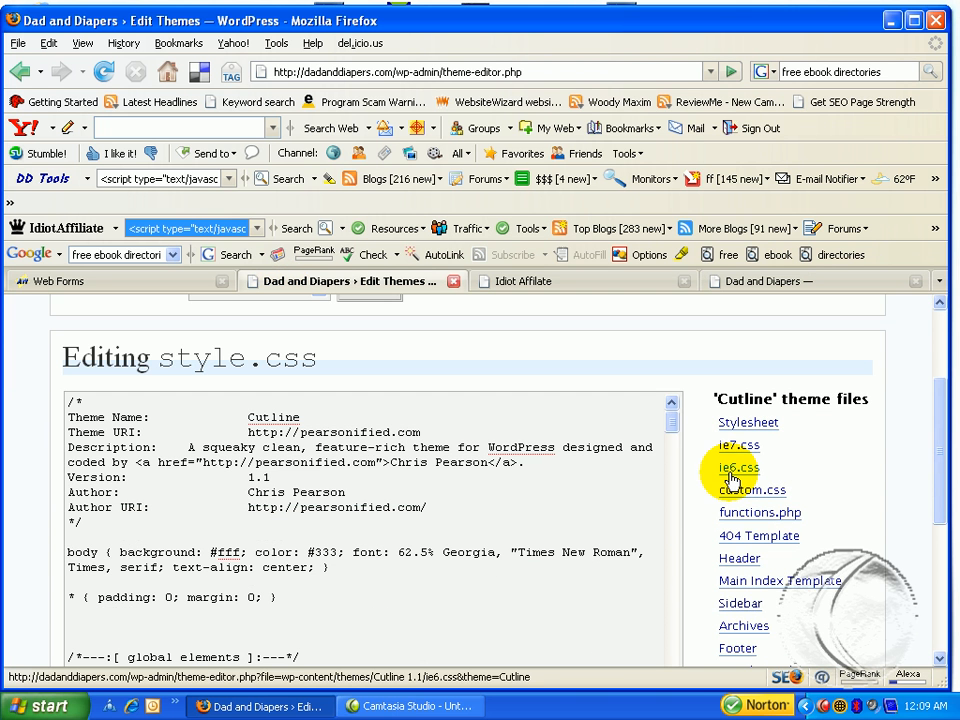
click(745, 605)
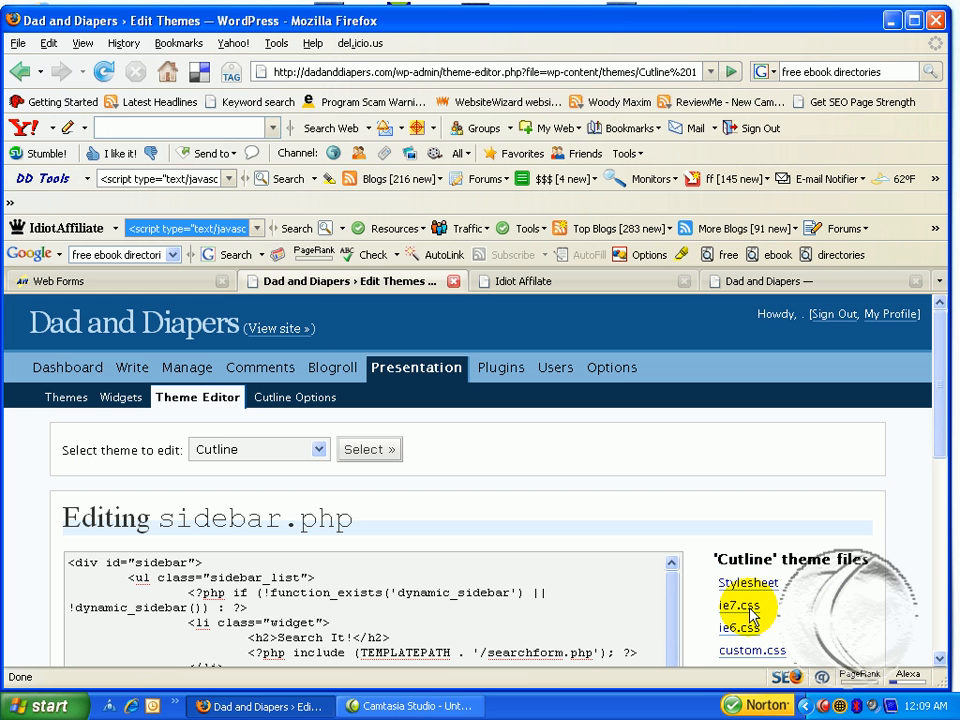
Paste the copied AWeber form script directly after the opening <div id="sidebar"> tag in sidebar.php and update the file.
click(214, 564)
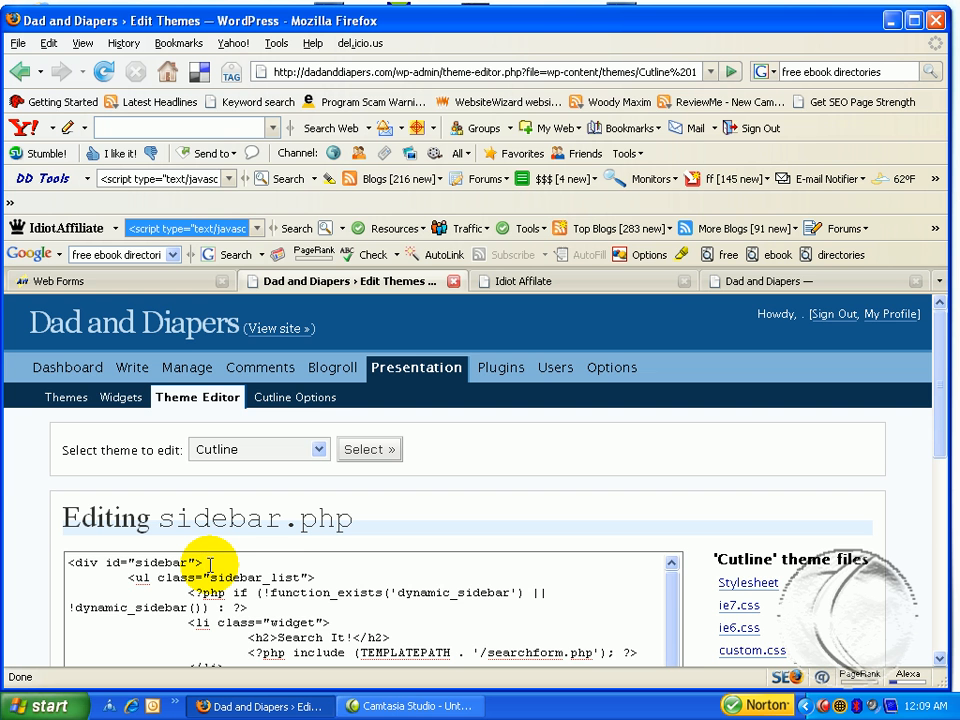
text(<script type="text/javascript" src="http://forms.aweber.com/form/93/1514440693.js"></script>)
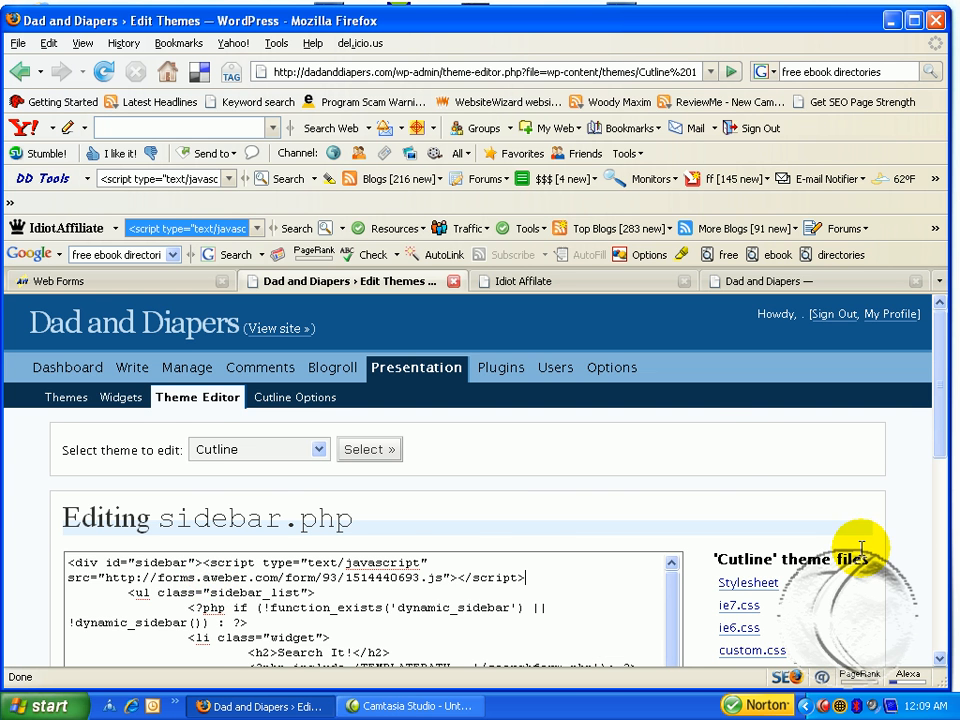
scroll(860, 555, down, 10)
click(654, 524)
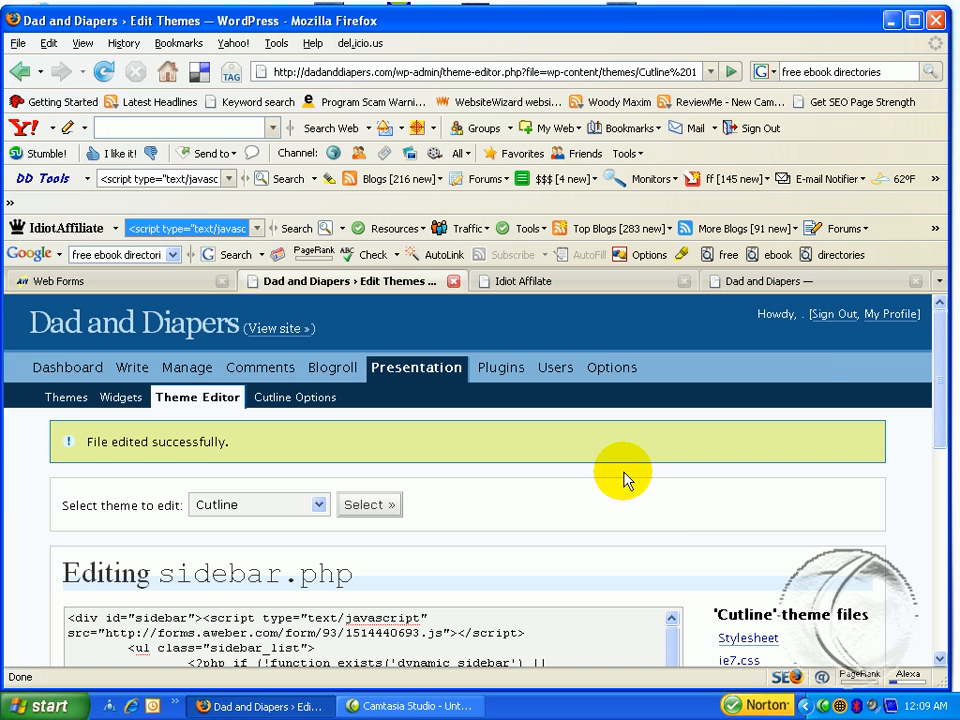
Reload the Dad and Diapers front page and examine the newsletter sign-up form in the blog's sidebar.
click(749, 288)
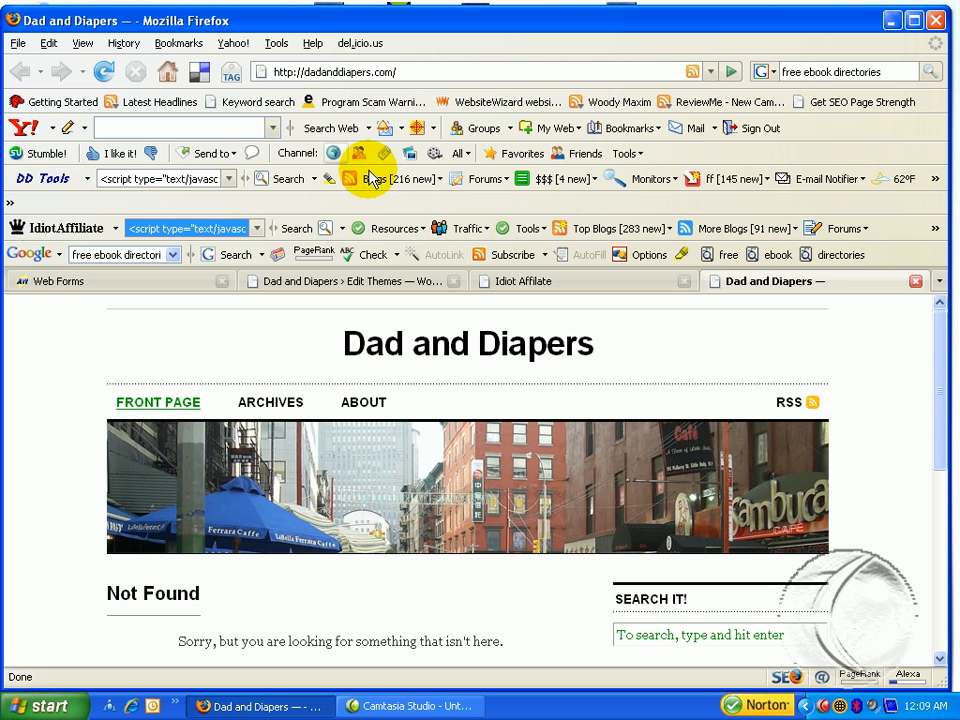
click(104, 71)
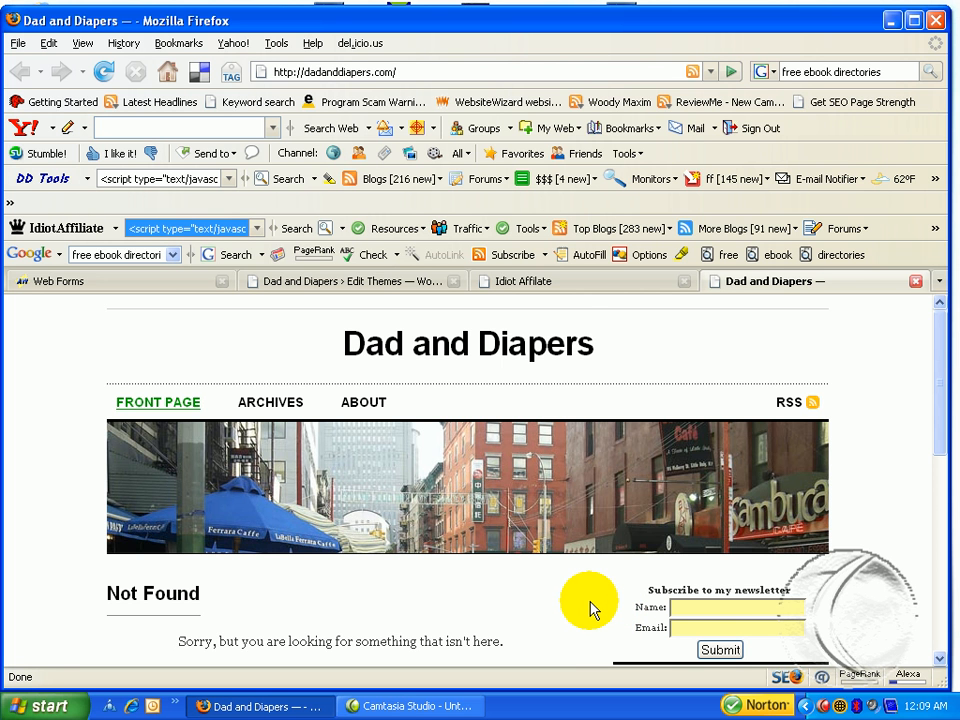
scroll(590, 610, down, 2)
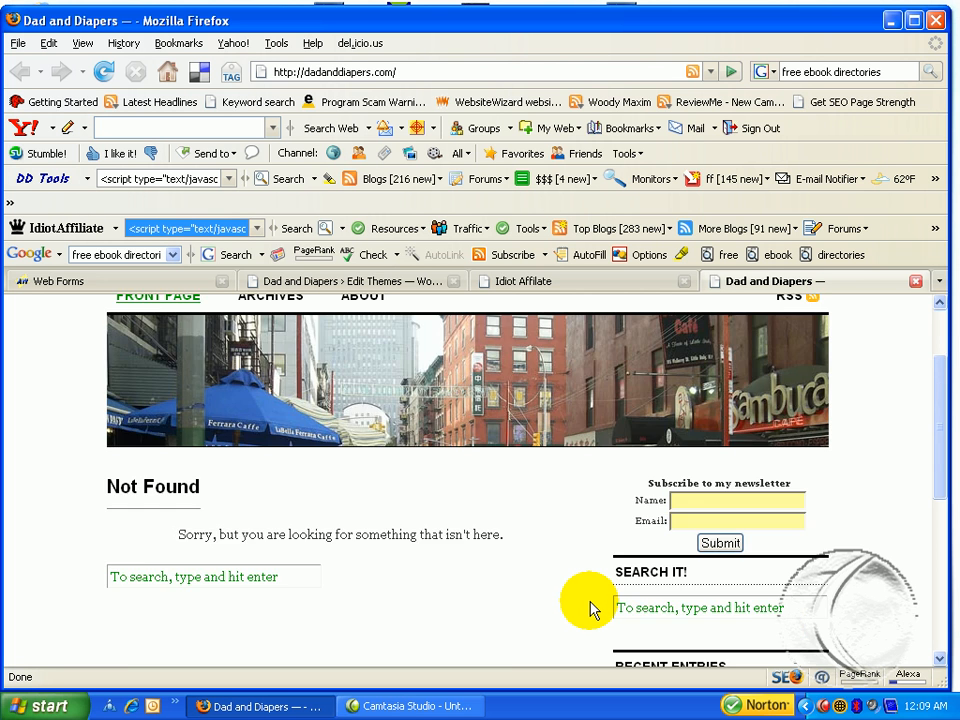
scroll(590, 610, up, 2)
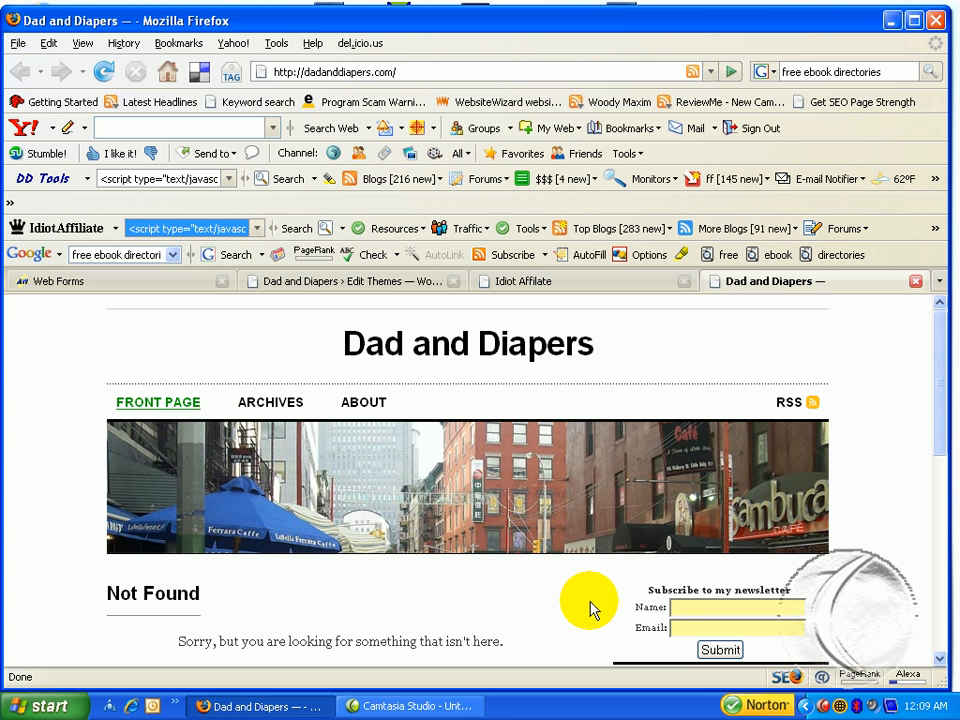